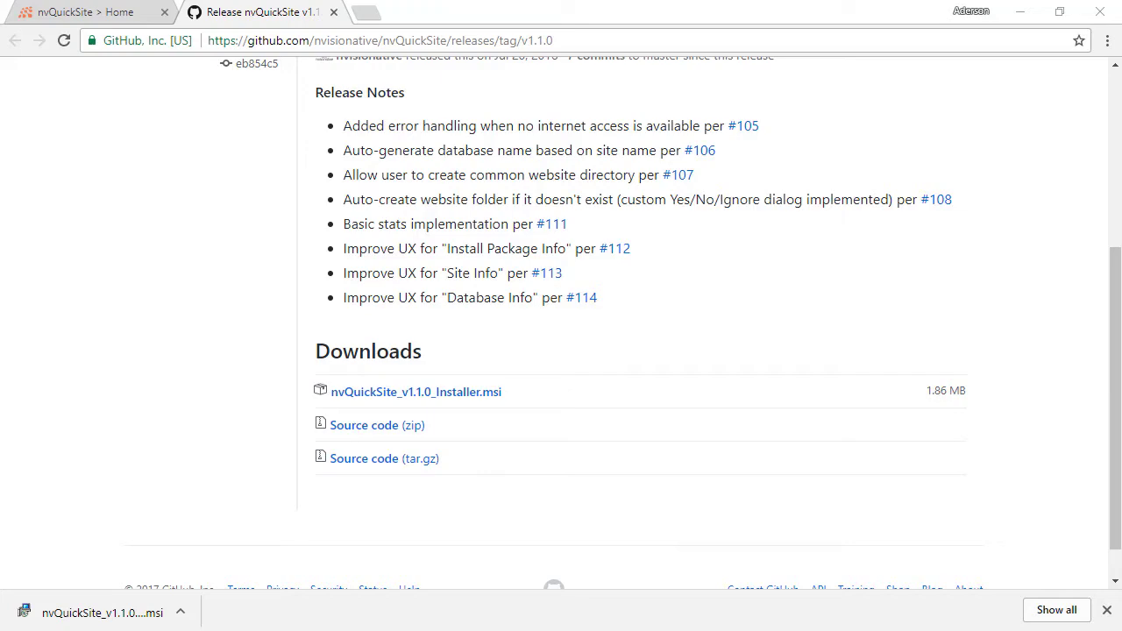
# - Switch to File Explorer, open the Desktop folder and launch nvQuickSite from its shortcut
pyautogui.hotkey('alt', 'Tab')
pyautogui.doubleClick(363, 96)
pyautogui.click(66, 153)
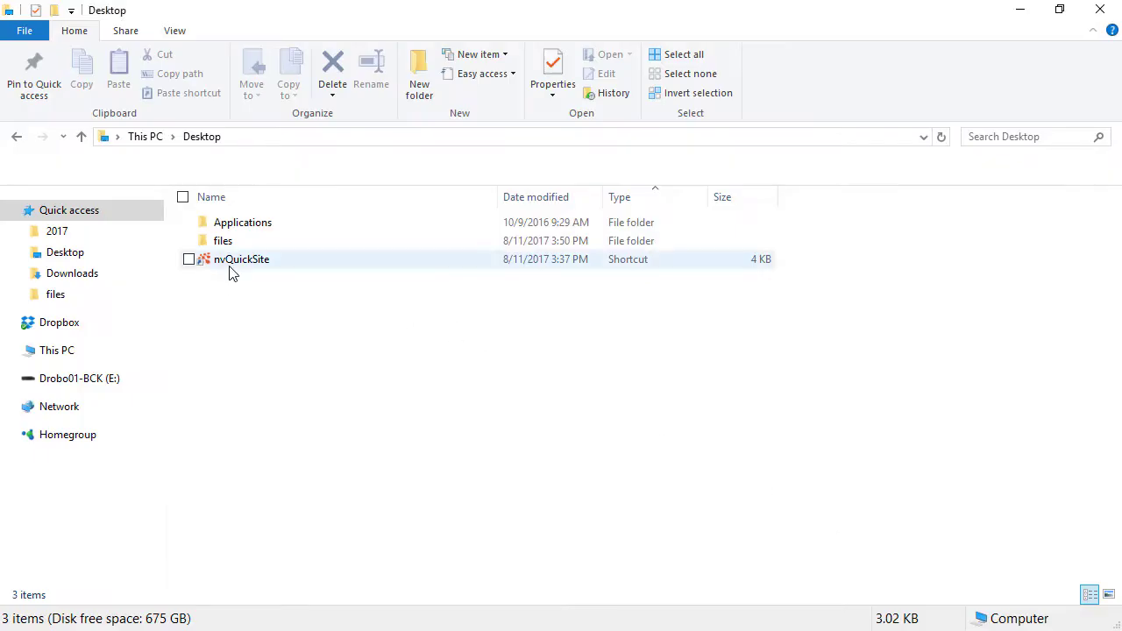
pyautogui.click(228, 269)
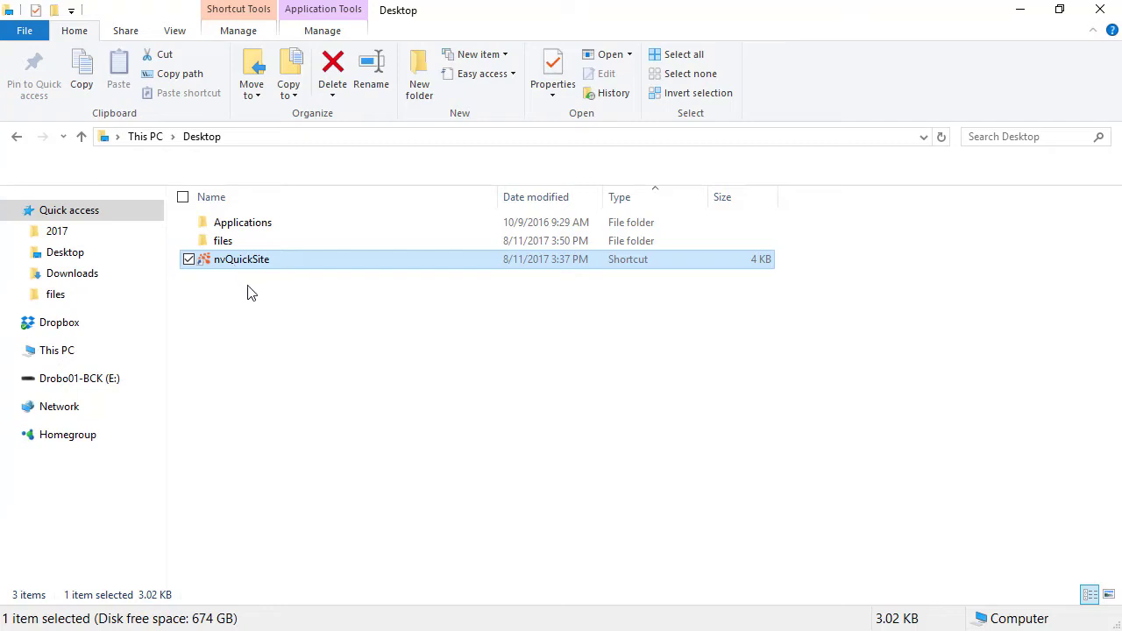
pyautogui.click(243, 297)
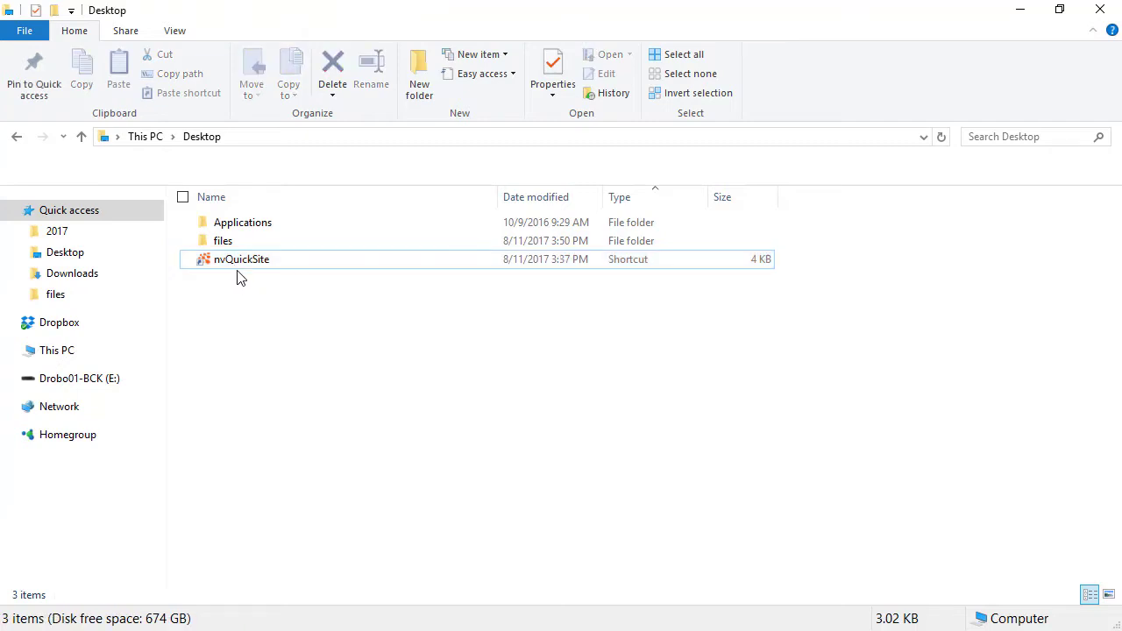
pyautogui.doubleClick(243, 266)
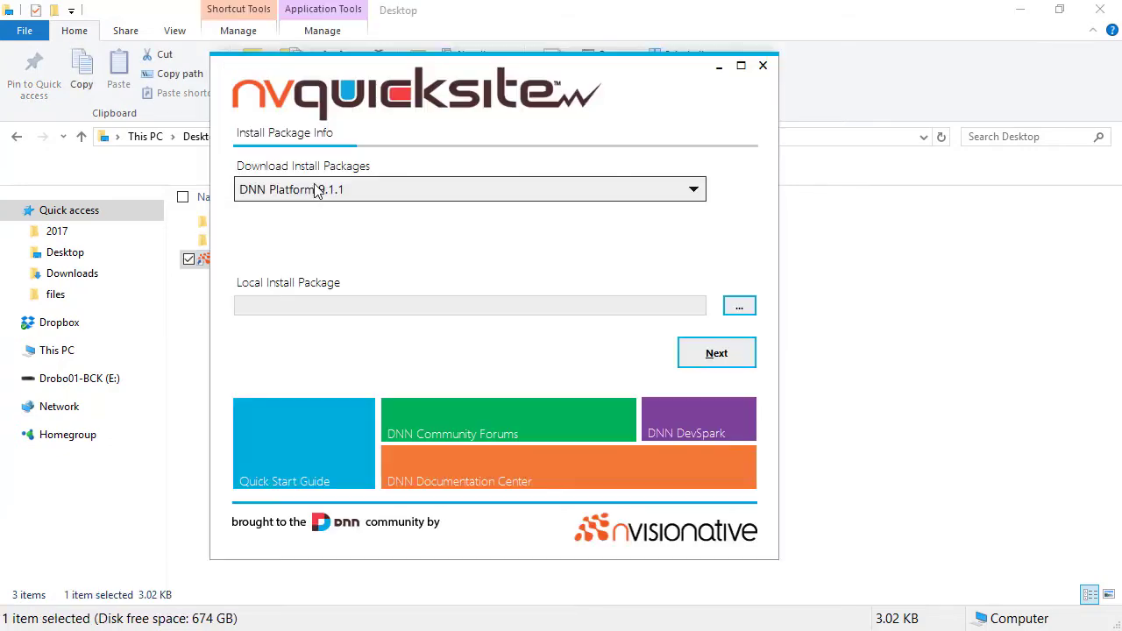
# - Browse the downloadable install packages, choose DNN Platform 9.1.0 and proceed with its download
pyautogui.click(311, 193)
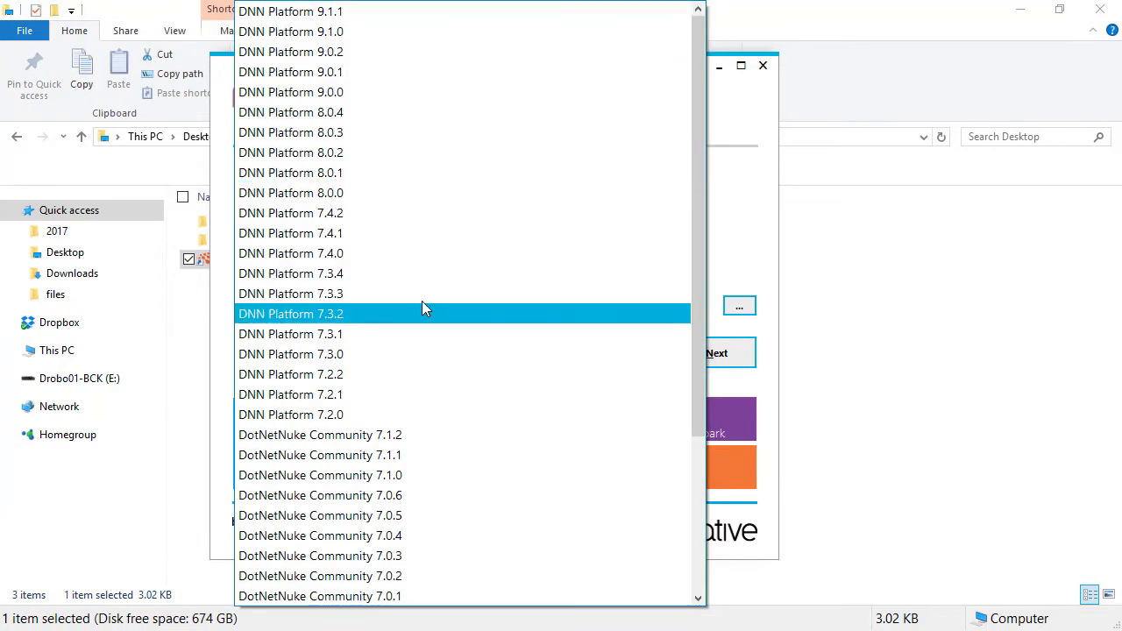
pyautogui.moveTo(699, 163); pyautogui.dragTo(725, 141)
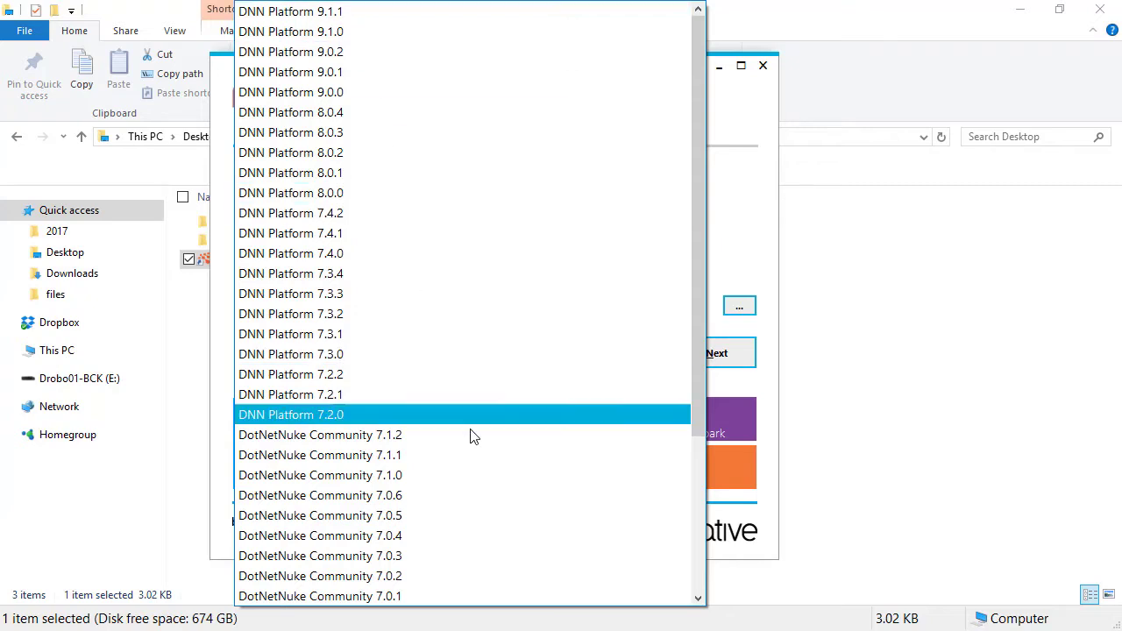
pyautogui.moveTo(694, 275); pyautogui.dragTo(674, 466)
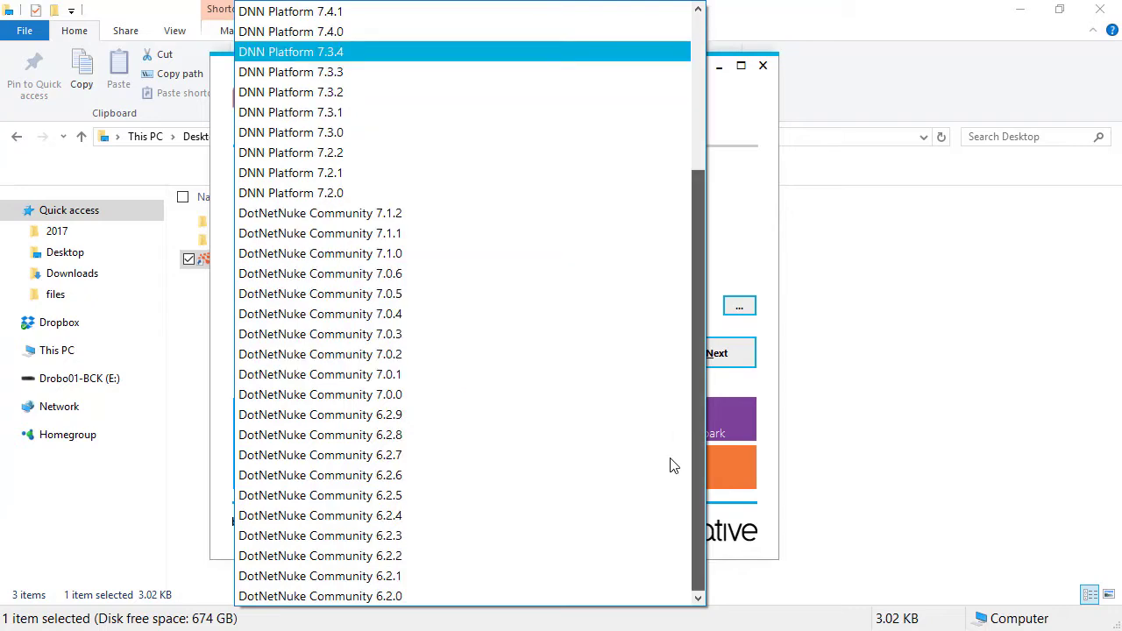
pyautogui.click(742, 212)
pyautogui.click(578, 201)
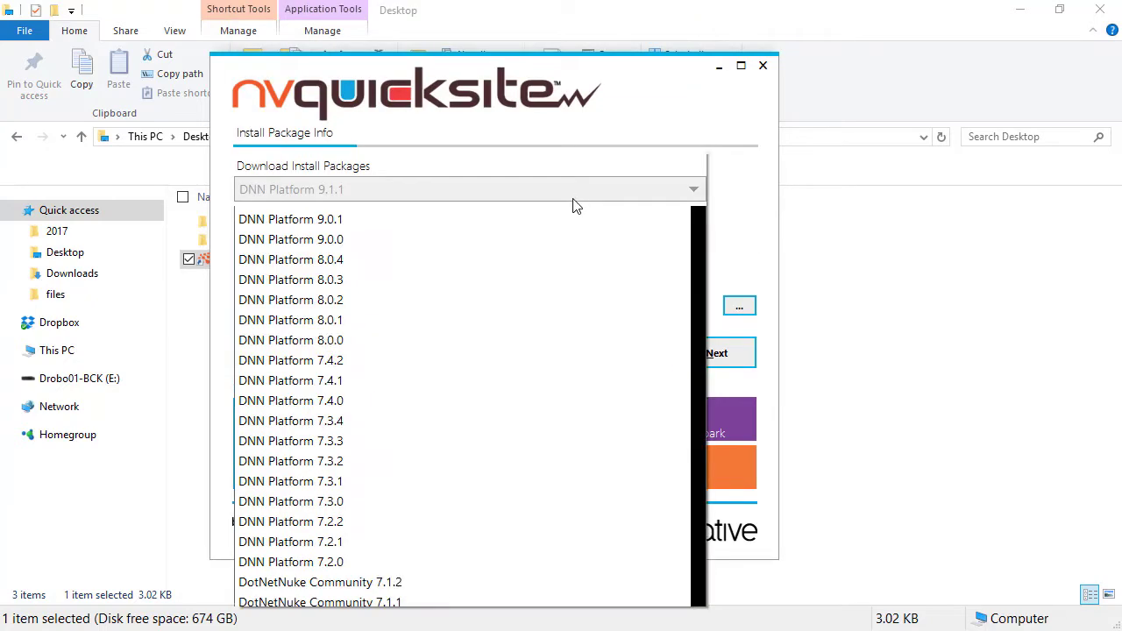
pyautogui.click(377, 17)
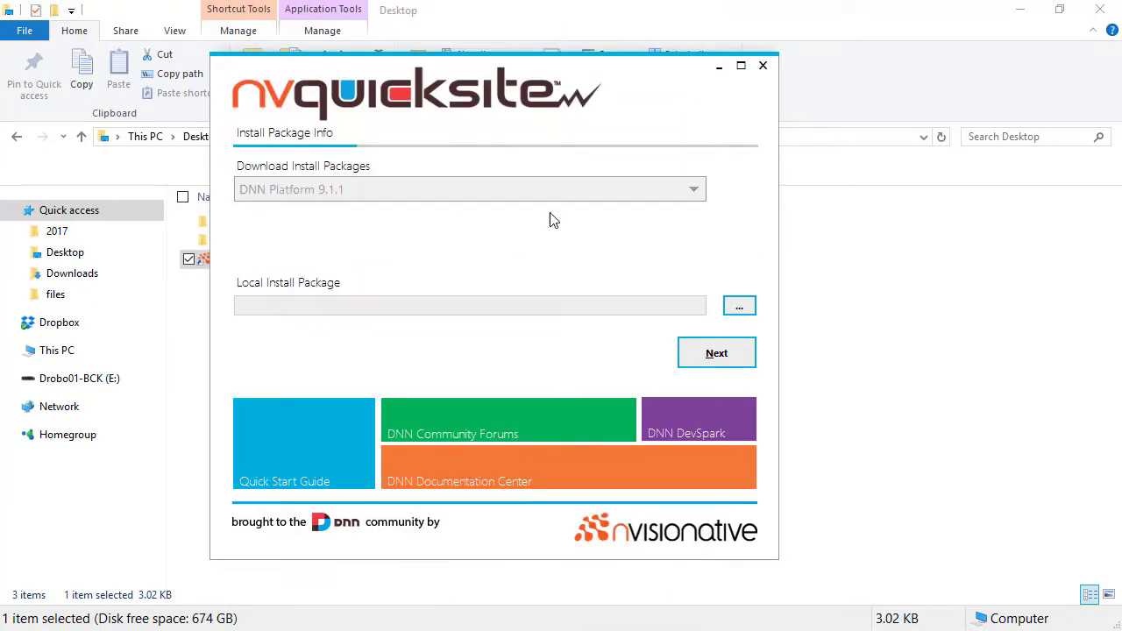
pyautogui.click(719, 353)
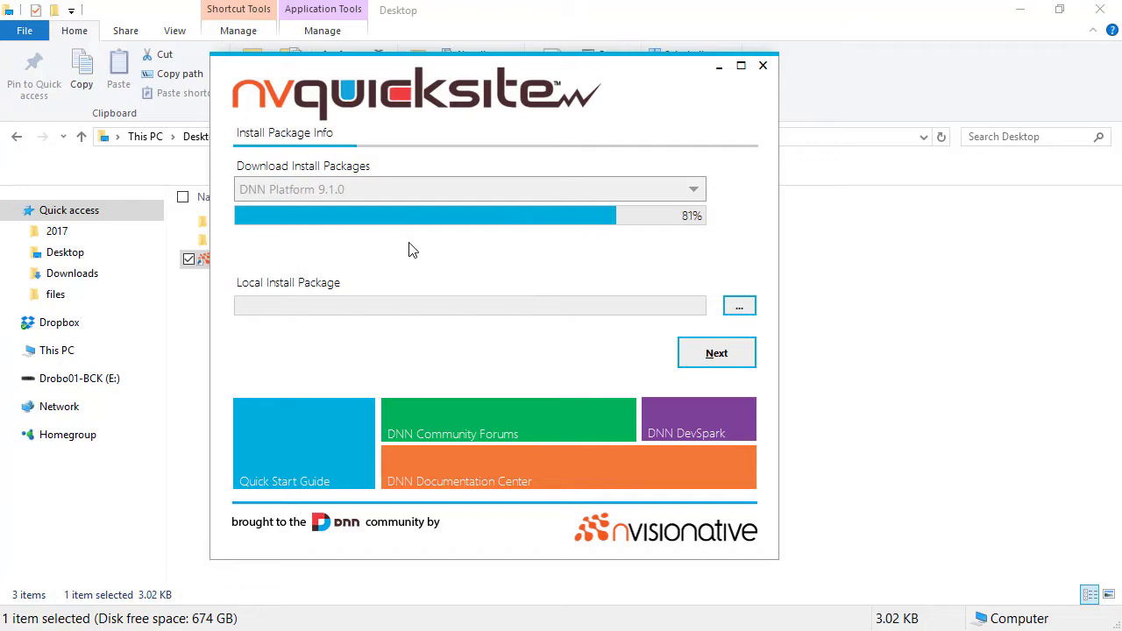
# - Set the site name to MySite, using the .dnndev.me domain suffix
pyautogui.write('MySite')
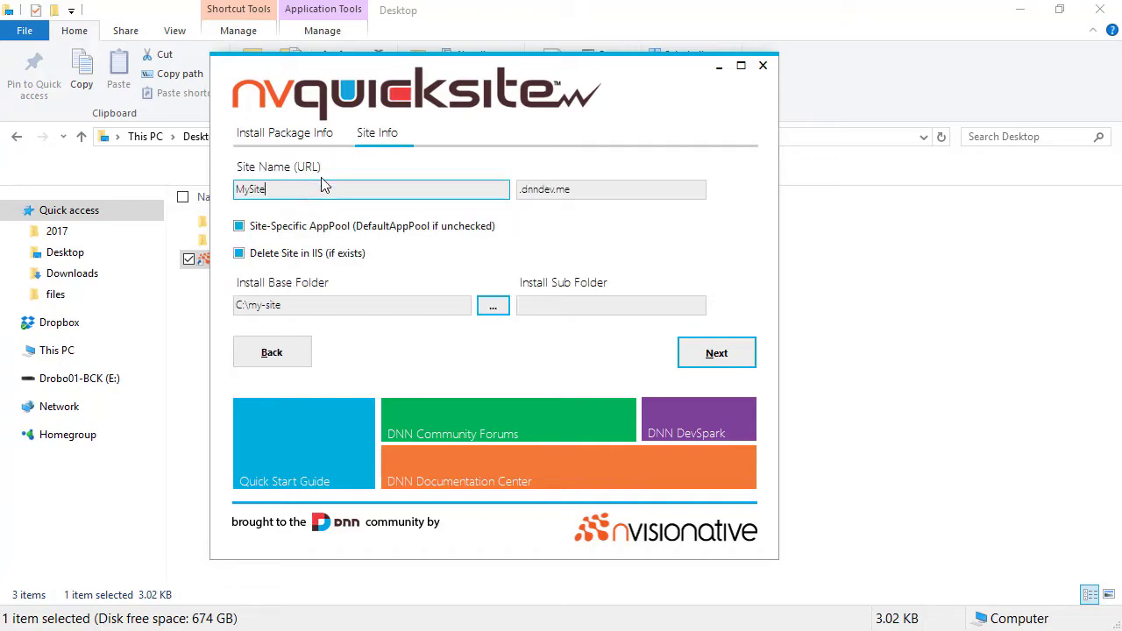
pyautogui.moveTo(278, 187); pyautogui.dragTo(212, 188)
pyautogui.click(282, 193)
pyautogui.moveTo(596, 192); pyautogui.dragTo(515, 192)
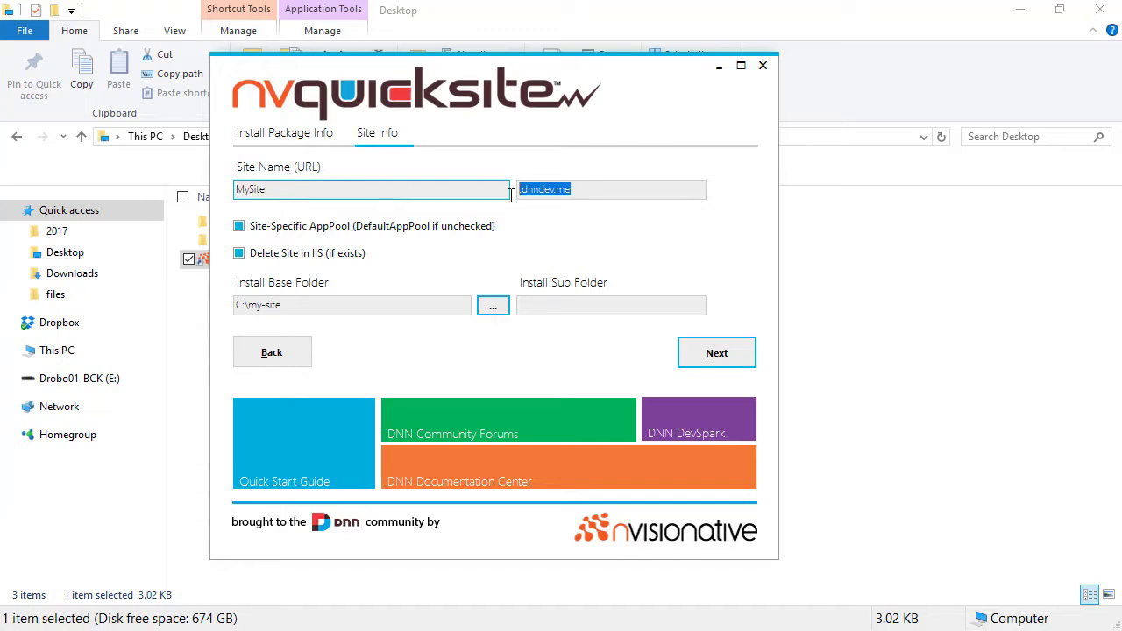
pyautogui.click(593, 186)
pyautogui.moveTo(586, 187); pyautogui.dragTo(517, 190)
pyautogui.moveTo(283, 188); pyautogui.dragTo(235, 189)
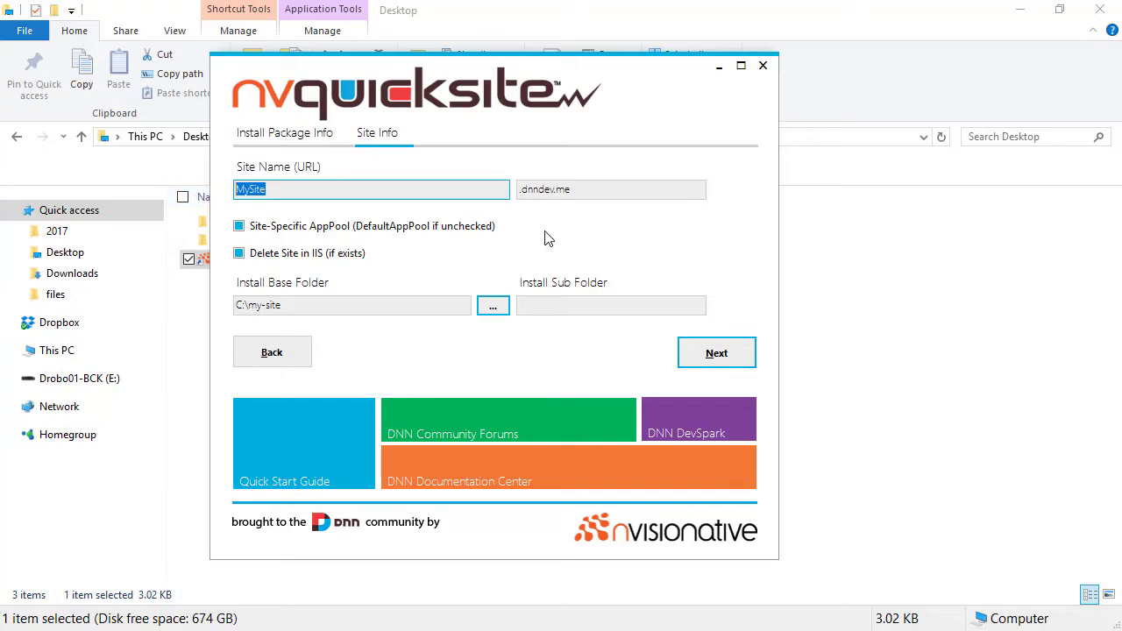
pyautogui.click(575, 191)
# - Set the install base folder to C:\new-folder, continue and agree to create the folder
pyautogui.moveTo(251, 306); pyautogui.dragTo(350, 305)
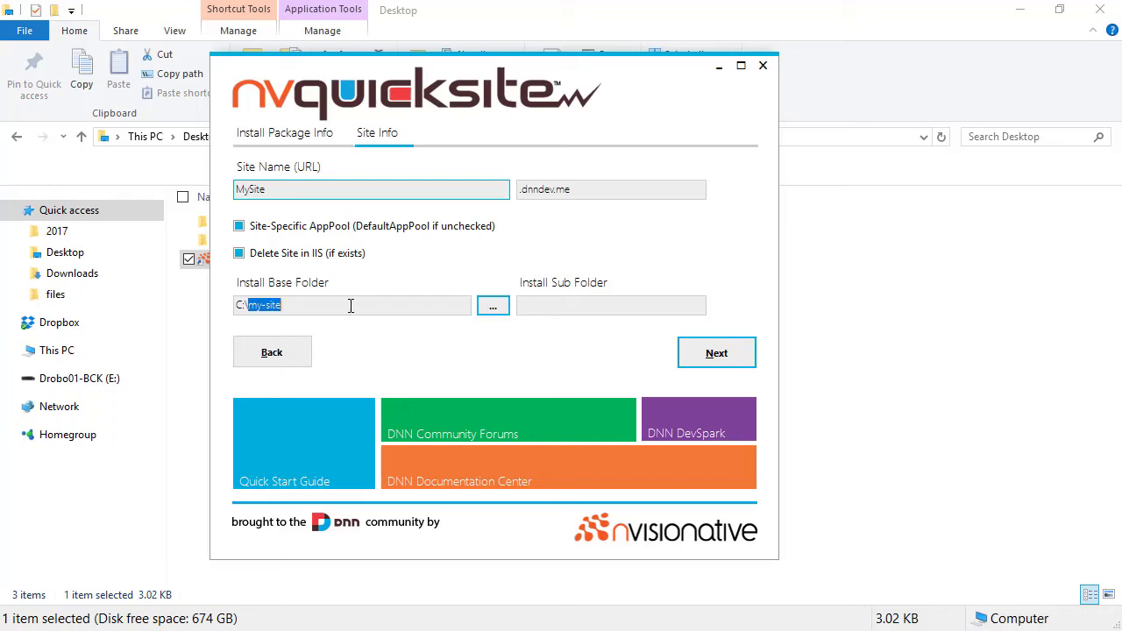
pyautogui.write('new-folder')
pyautogui.click(715, 353)
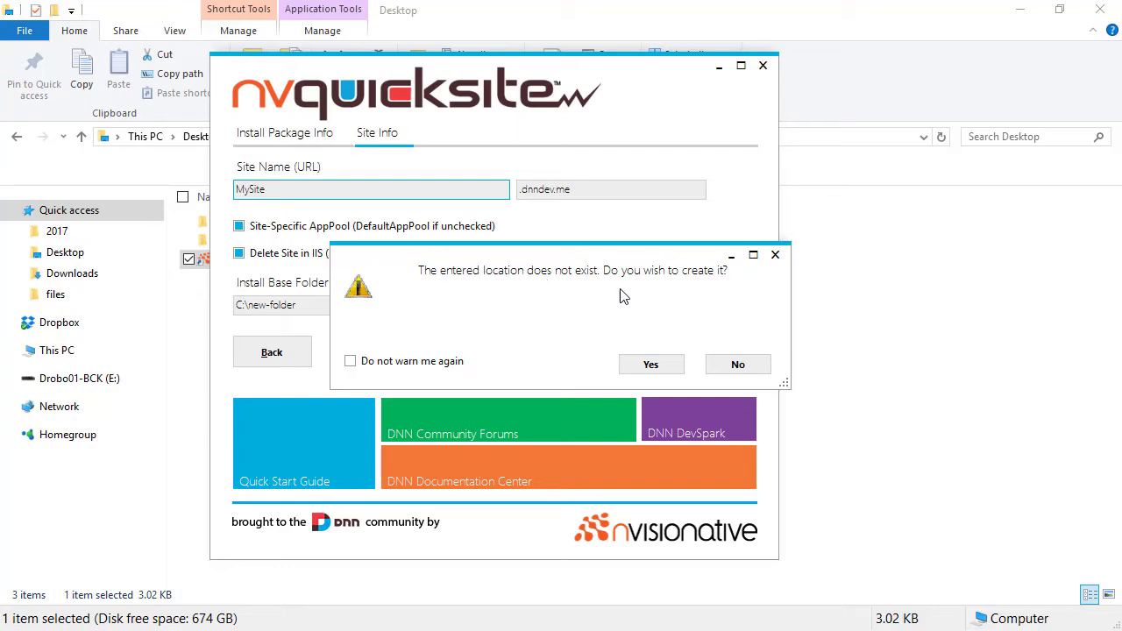
pyautogui.click(645, 364)
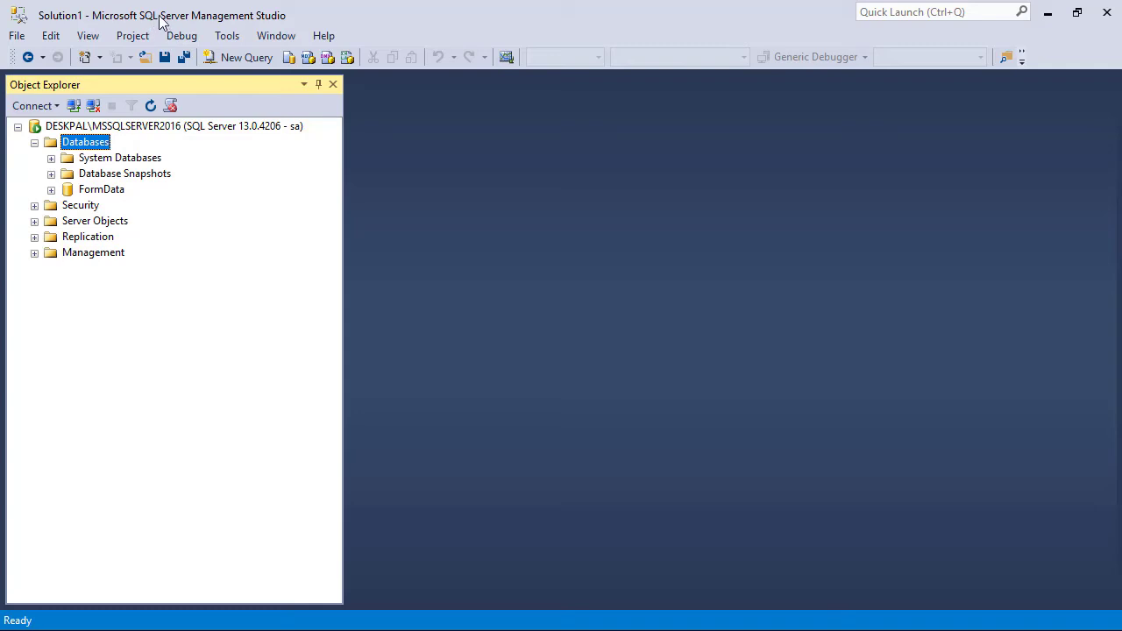
# - In SQL Server Management Studio, open a new Object Explorer connection and copy the server name DESKPAL\MSSQLSERVER2016
pyautogui.click(16, 36)
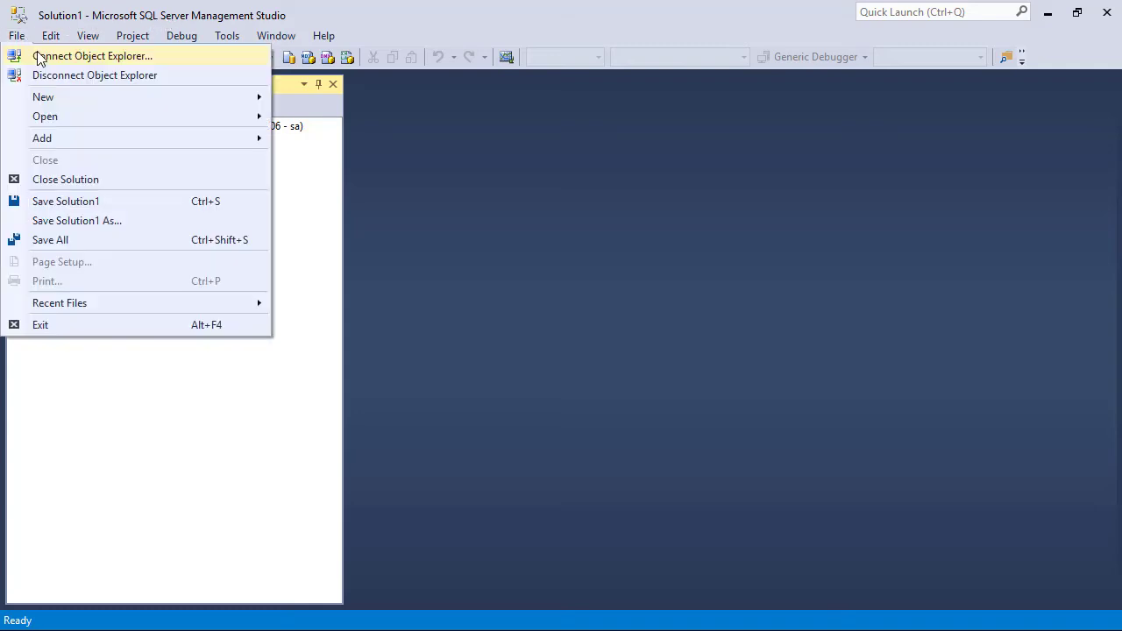
pyautogui.click(39, 56)
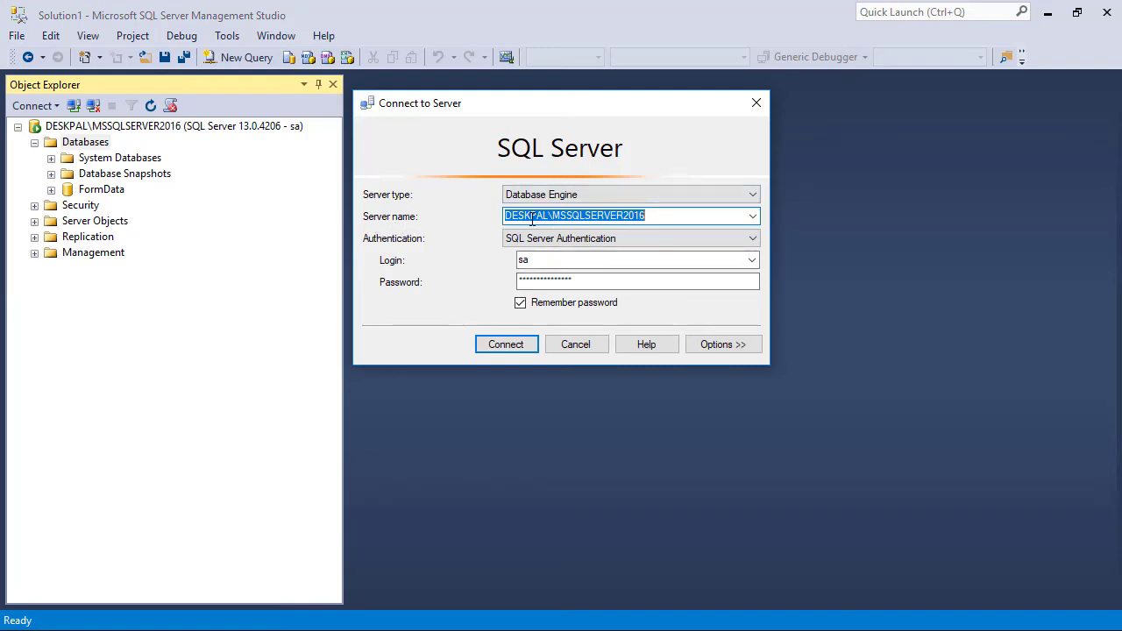
pyautogui.click(671, 217)
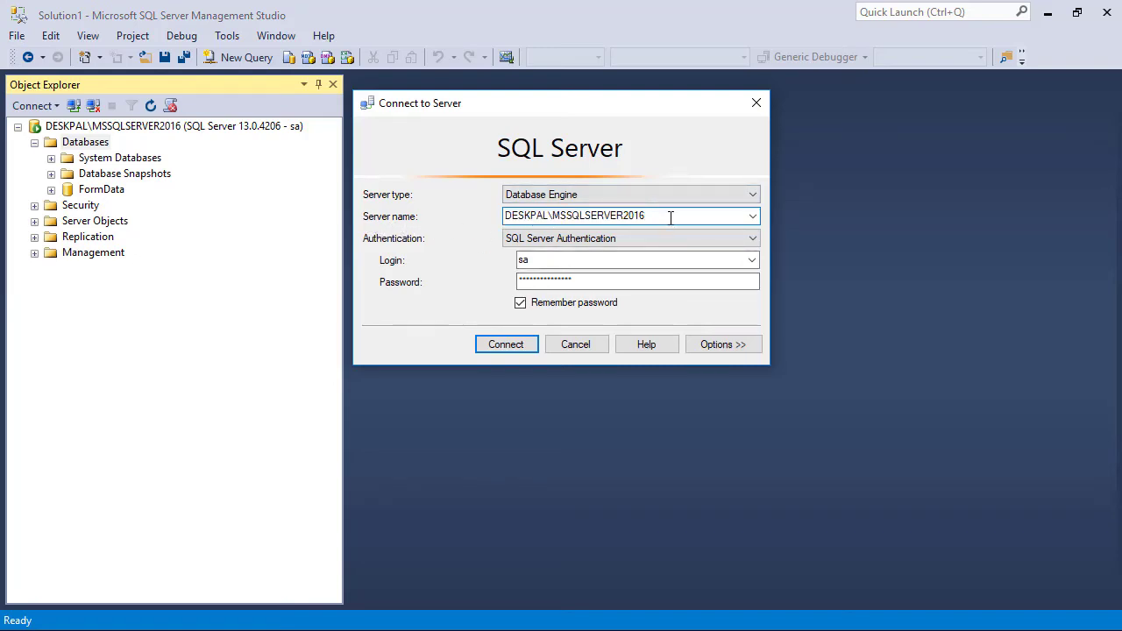
pyautogui.moveTo(667, 218); pyautogui.dragTo(494, 216)
pyautogui.rightClick(532, 219)
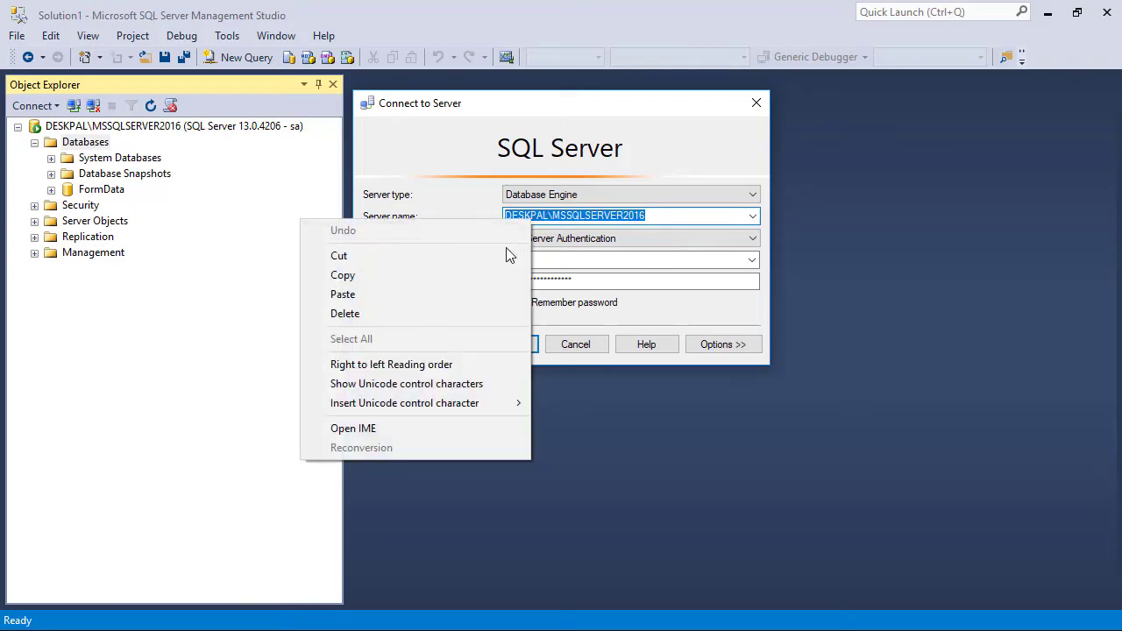
pyautogui.click(459, 269)
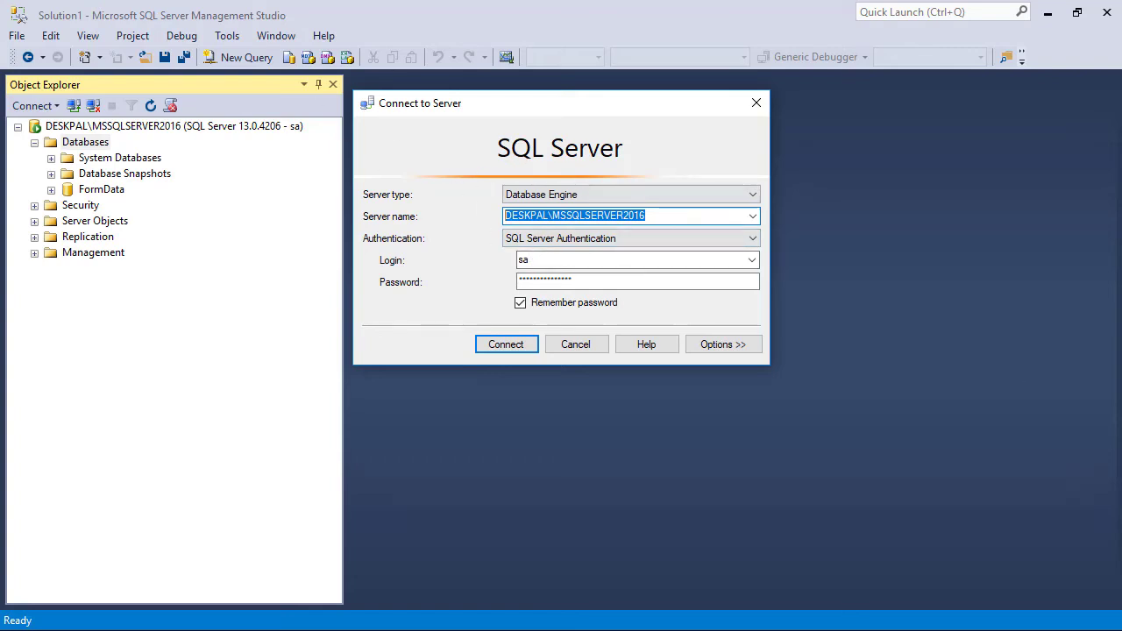
# - Switch back to nvQuickSite and replace the database server name with the copied DESKPAL\MSSQLSERVER2016
pyautogui.hotkey('alt', 'Tab')
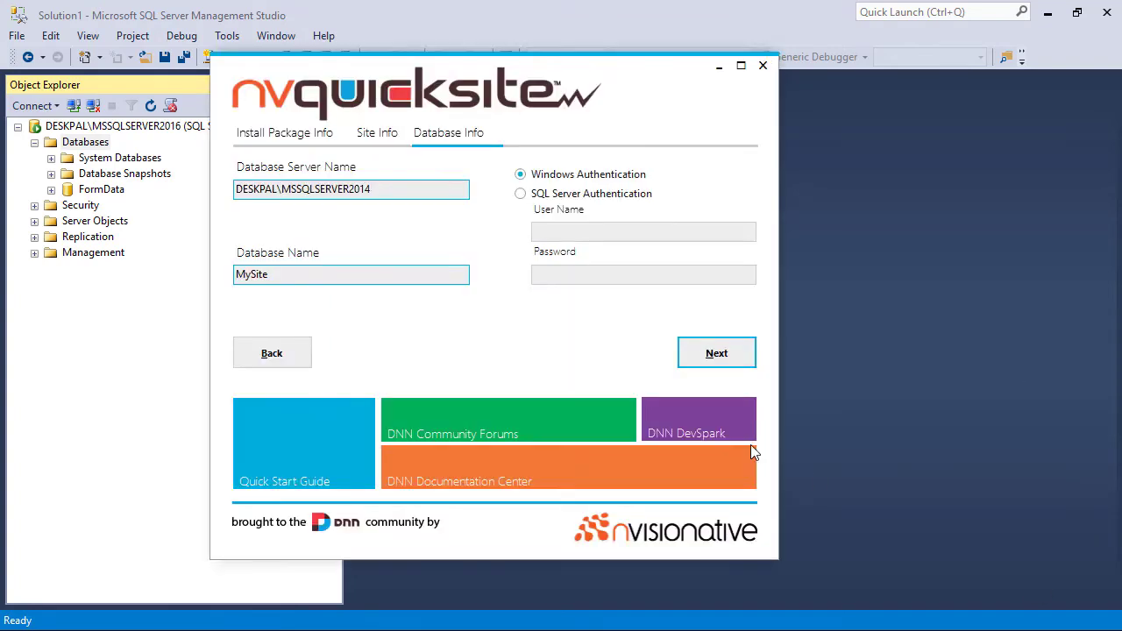
pyautogui.moveTo(387, 192); pyautogui.dragTo(3, 158)
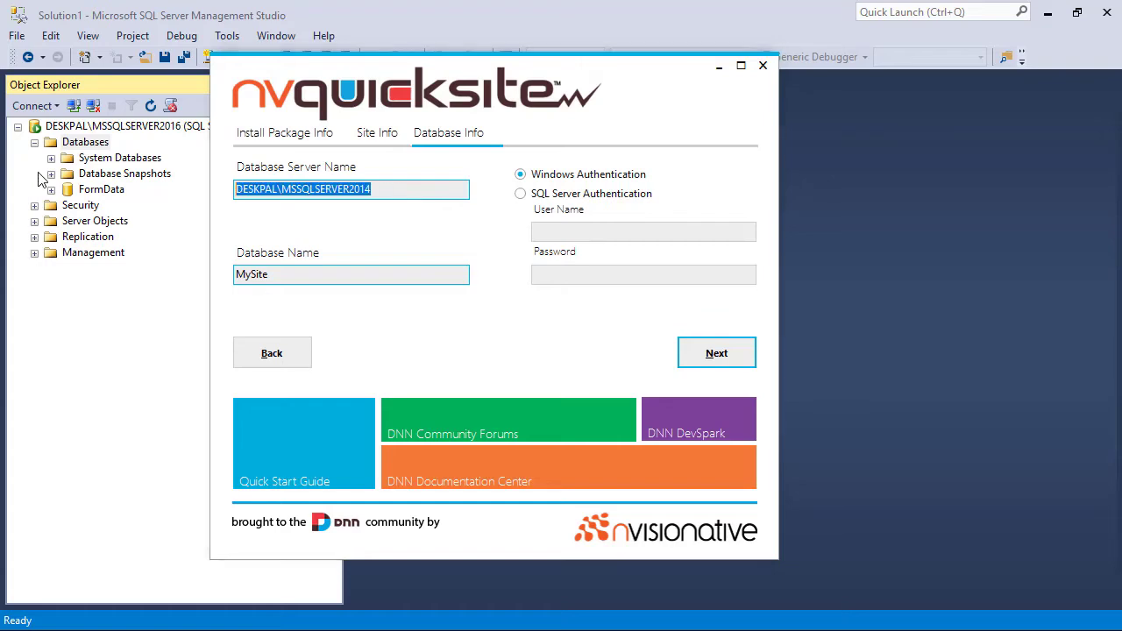
pyautogui.hotkey('ctrl', 'v')
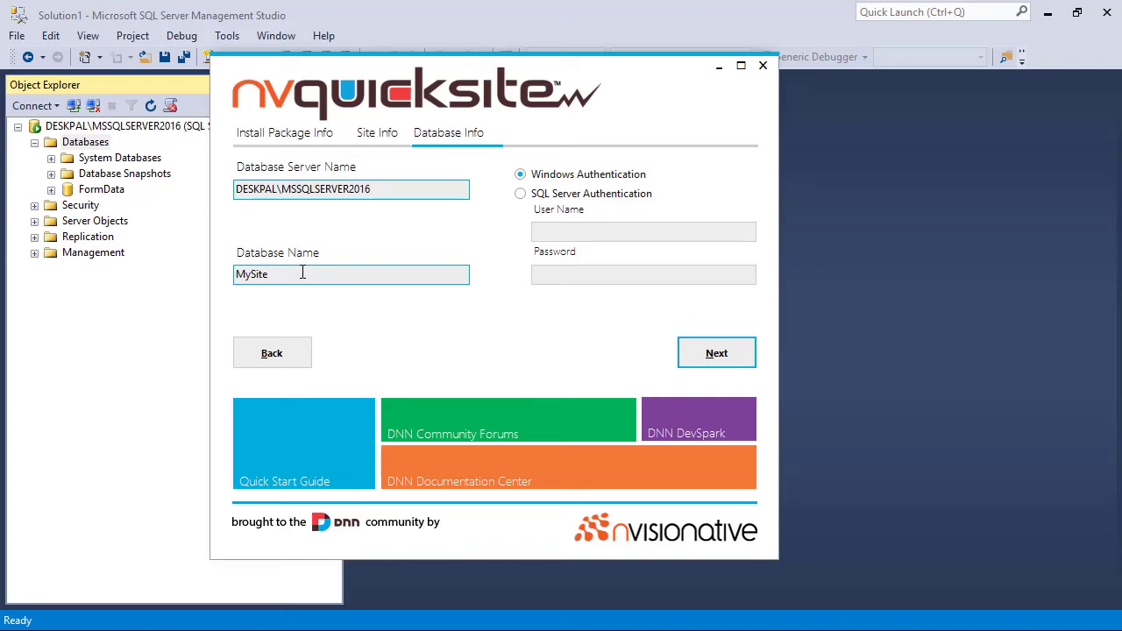
pyautogui.click(146, 128)
pyautogui.hotkey('alt', 'Tab')
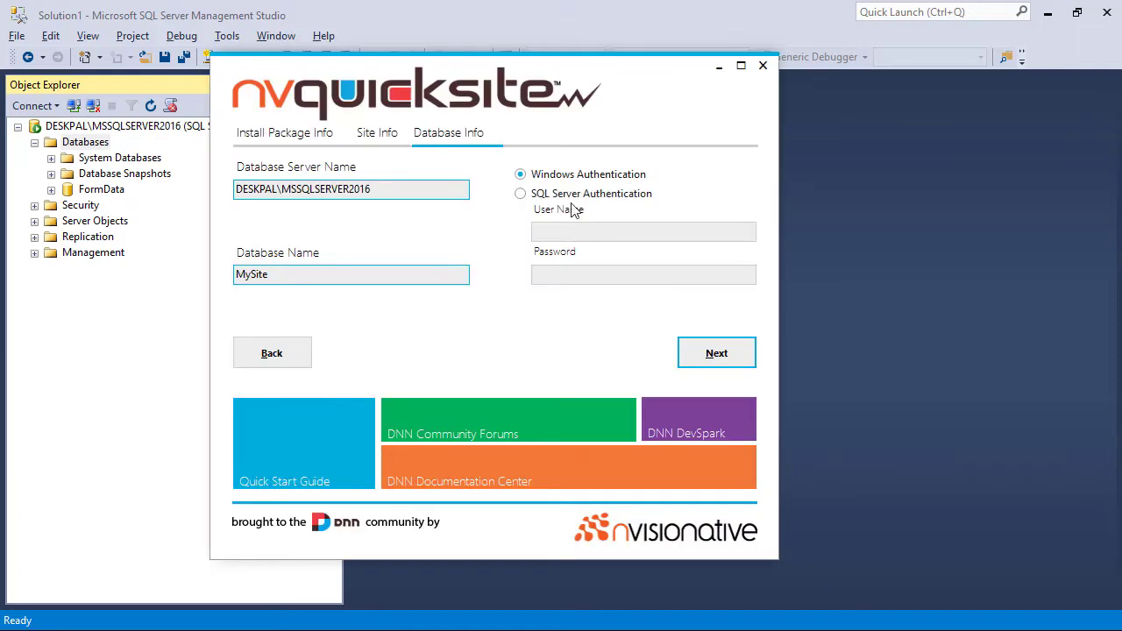
# - Choose SQL Server Authentication with user name sa and the database password, then start the site creation and dismiss the error
pyautogui.click(536, 199)
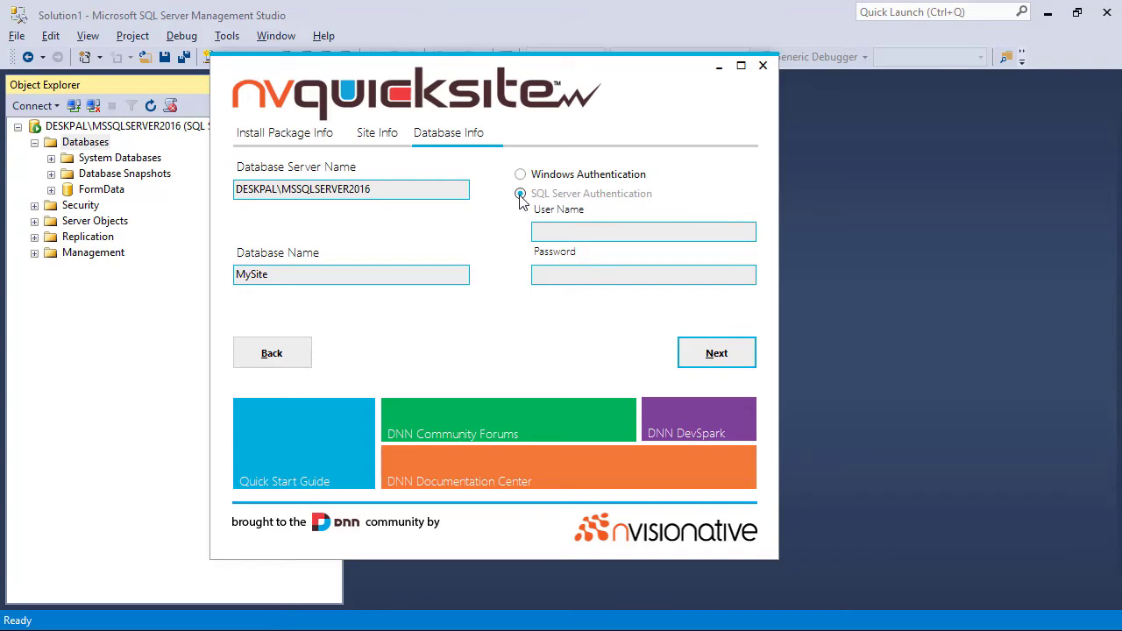
pyautogui.click(583, 232)
pyautogui.write('sa')
pyautogui.press('Tab')
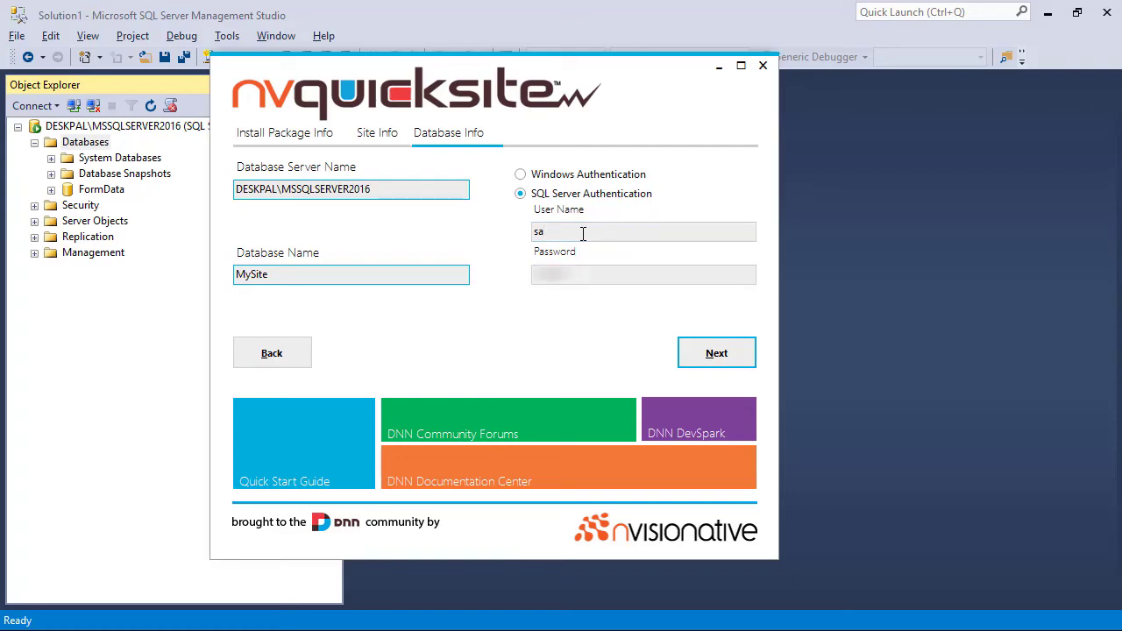
pyautogui.click(728, 356)
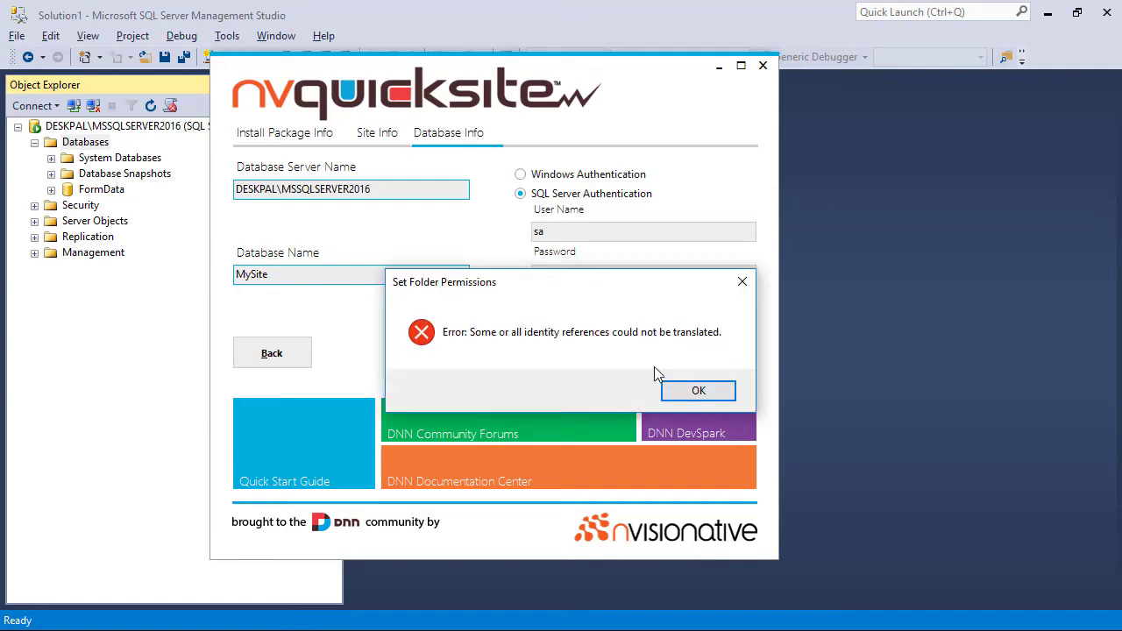
pyautogui.click(681, 391)
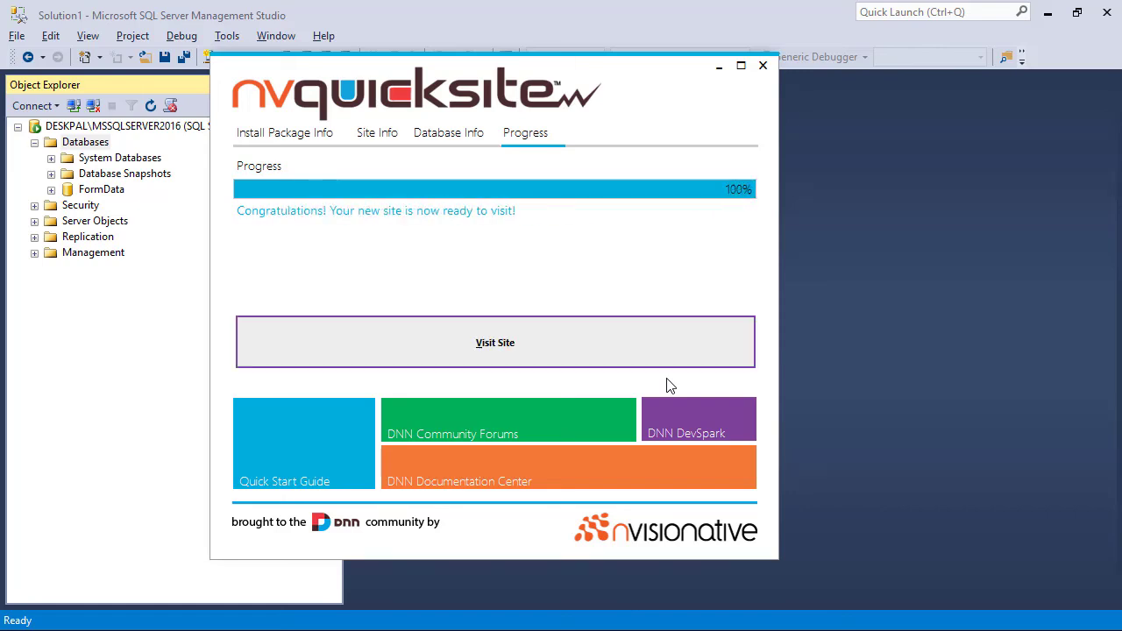
# - Visit the new site and fill in the host account's password and its confirmation in the DNN installation form
pyautogui.click(503, 347)
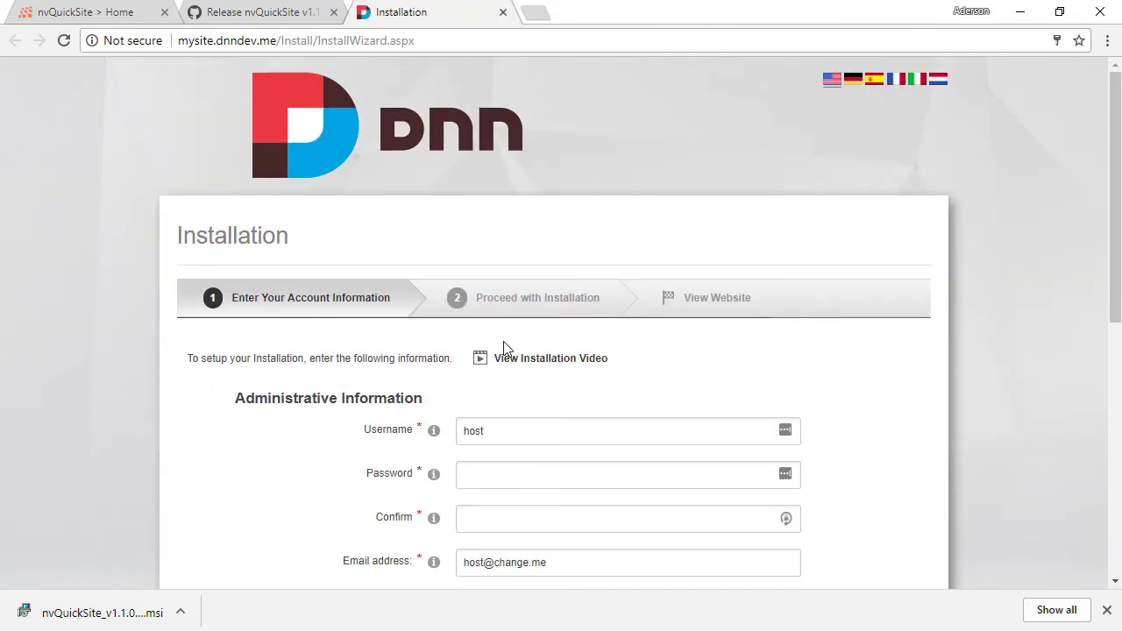
pyautogui.click(507, 466)
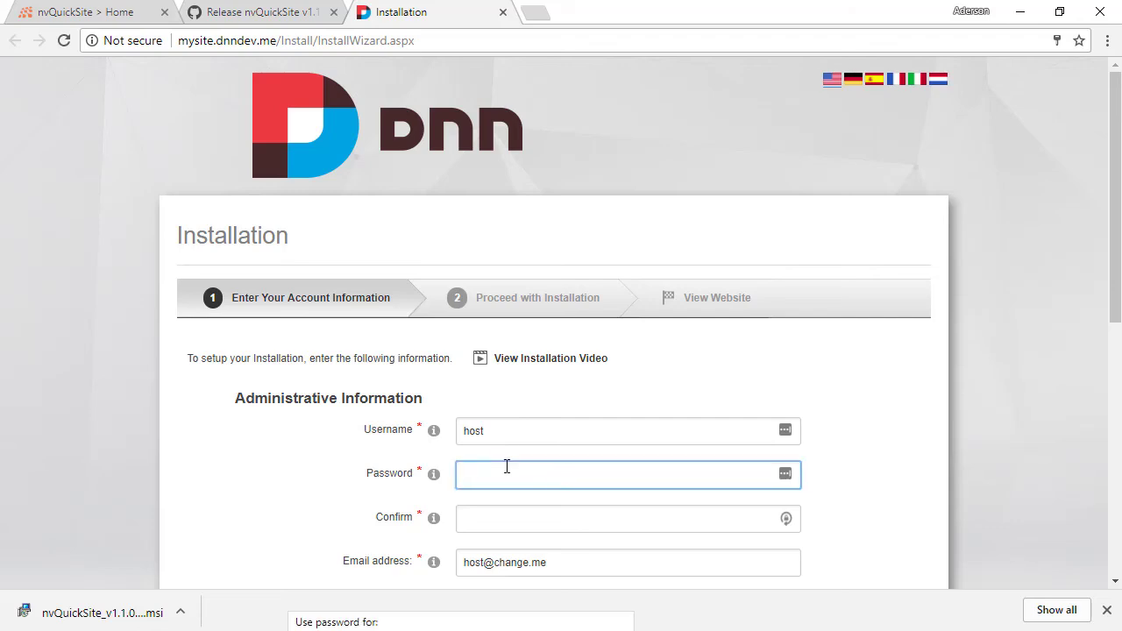
pyautogui.hotkey('ctrl', 'v')
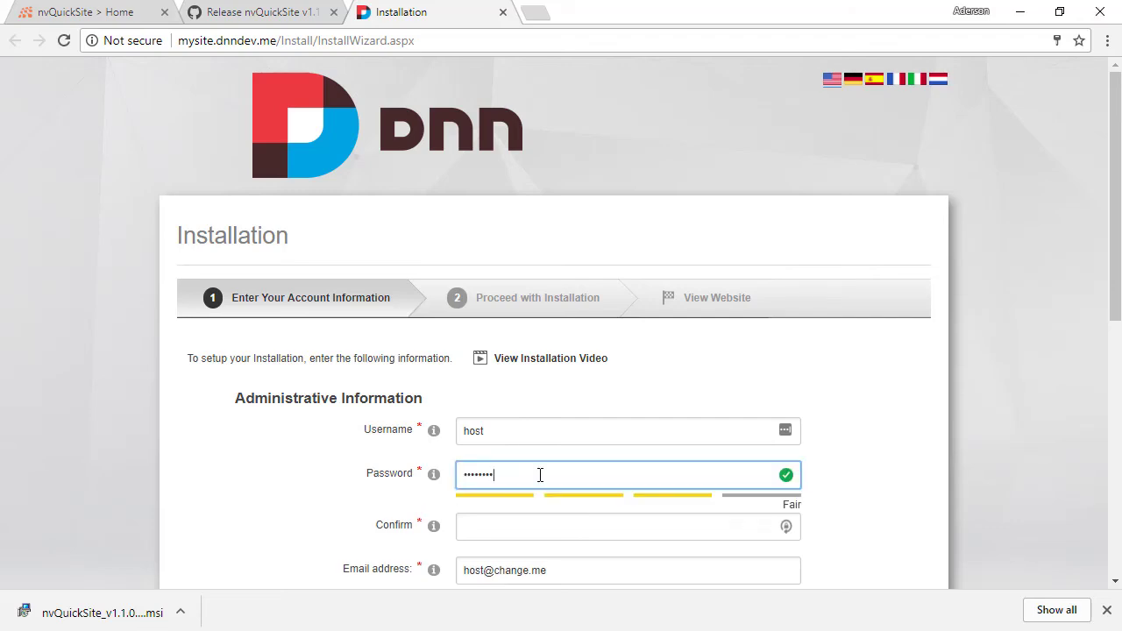
pyautogui.click(500, 526)
pyautogui.hotkey('ctrl', 'v')
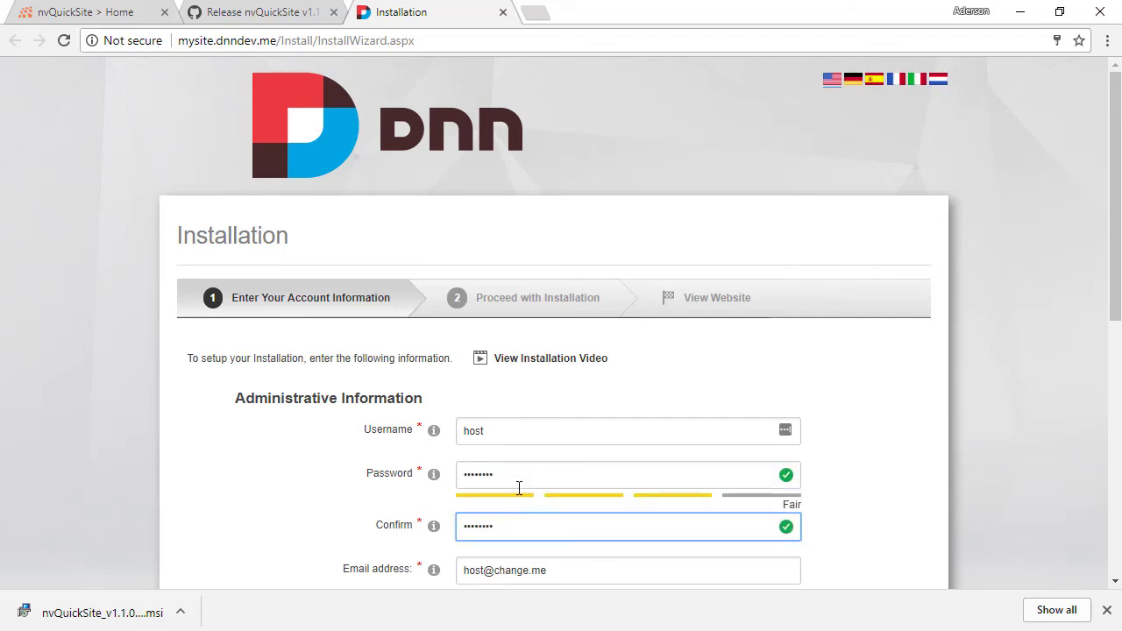
# - Choose the Custom database setup and review the server name and database name in the Database Information section
pyautogui.scroll(-5, 519, 487)
pyautogui.click(537, 409)
pyautogui.tripleClick(631, 473)
pyautogui.scroll(-1, 649, 467)
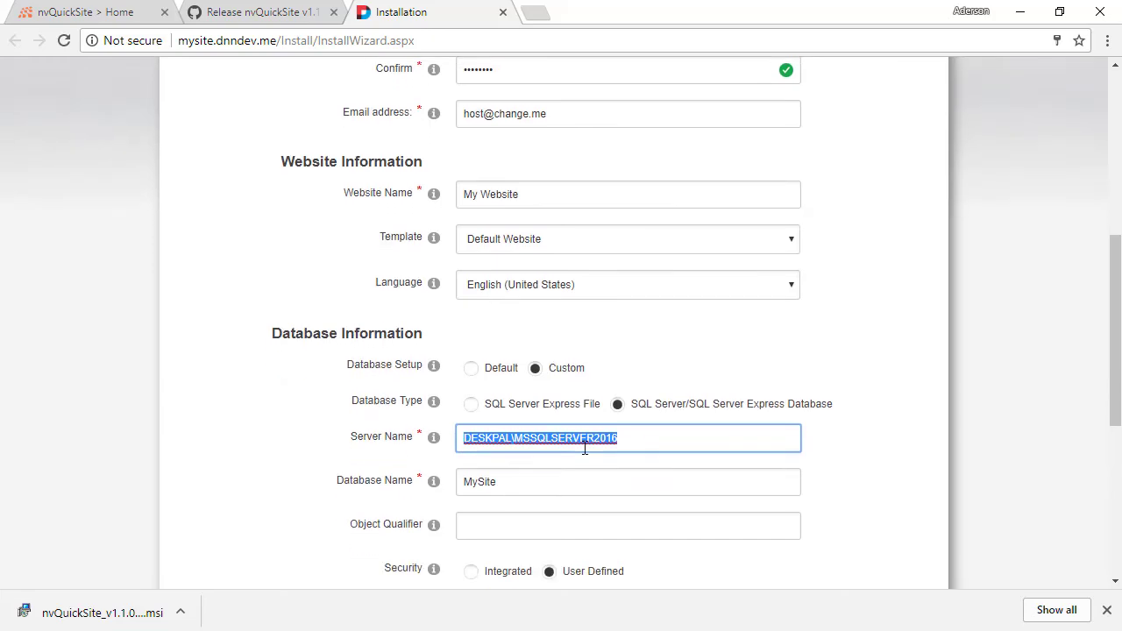
pyautogui.click(508, 459)
pyautogui.doubleClick(484, 454)
pyautogui.scroll(-5, 571, 446)
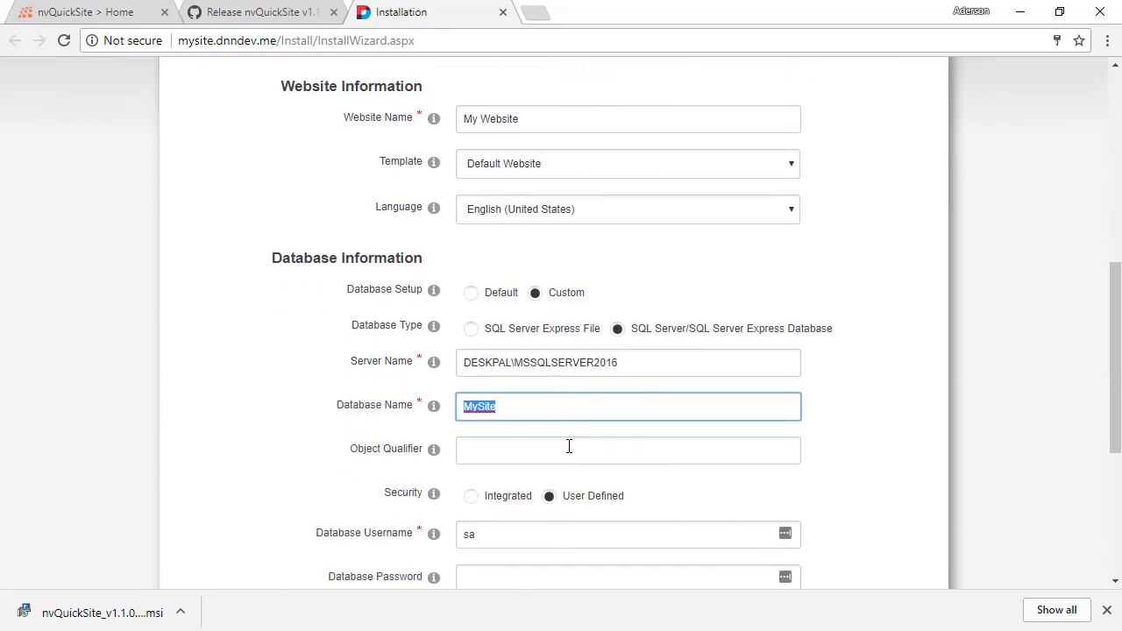
# - Set the database username to sa and enter the database password
pyautogui.click(478, 278)
pyautogui.write('sa')
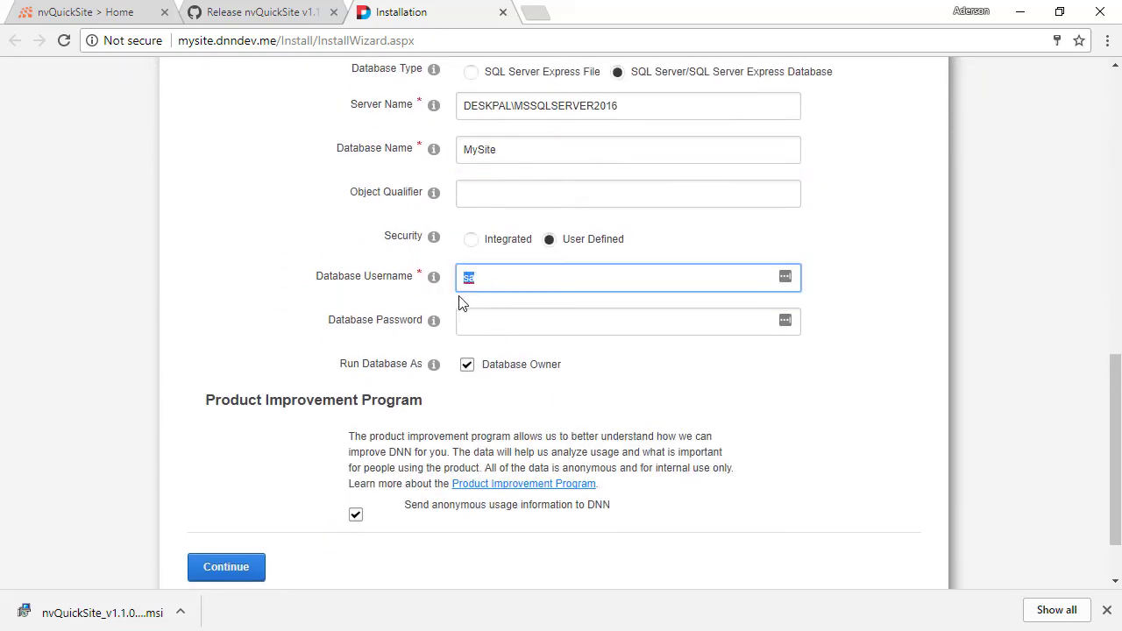
pyautogui.click(501, 321)
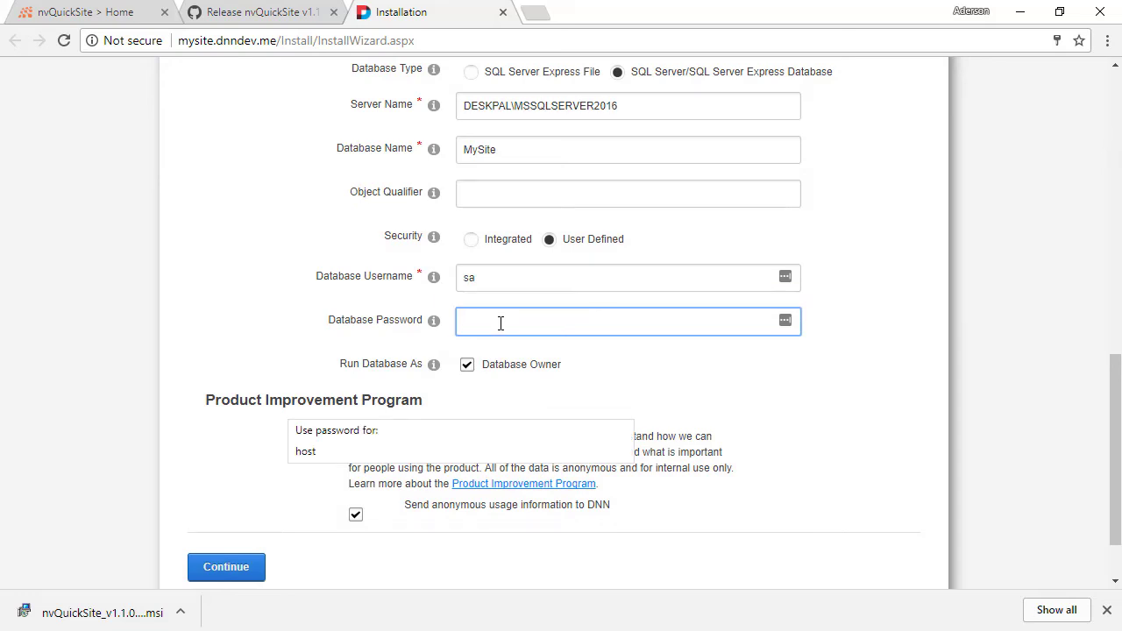
pyautogui.write('•••••••')
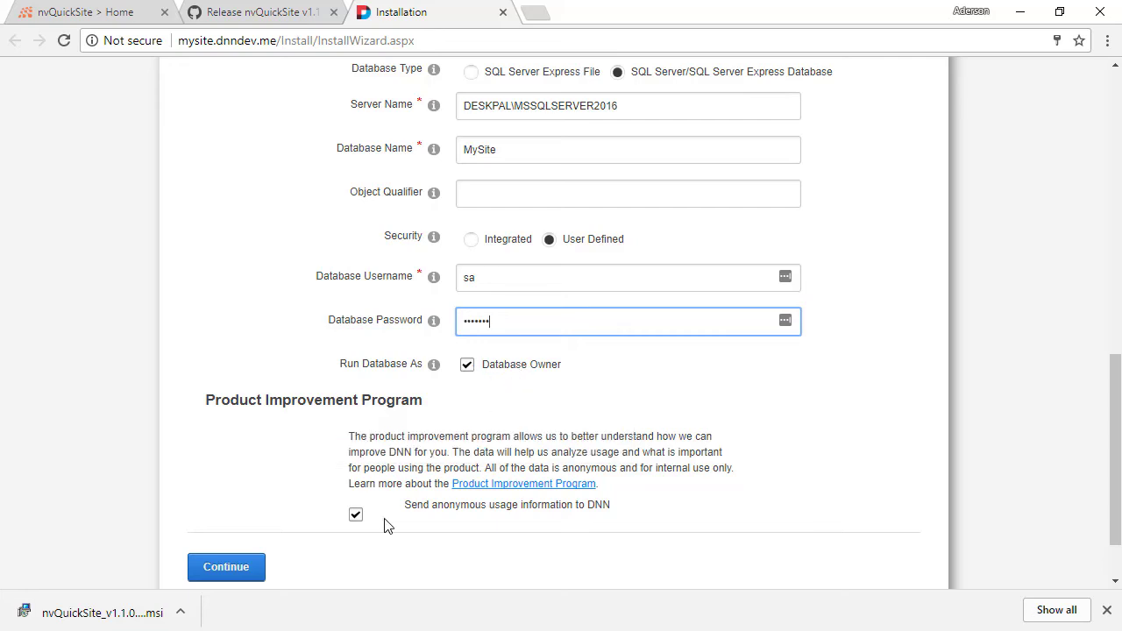
# - Turn off sending anonymous usage information to DNN and start the installation, declining the browser's password update
pyautogui.click(357, 518)
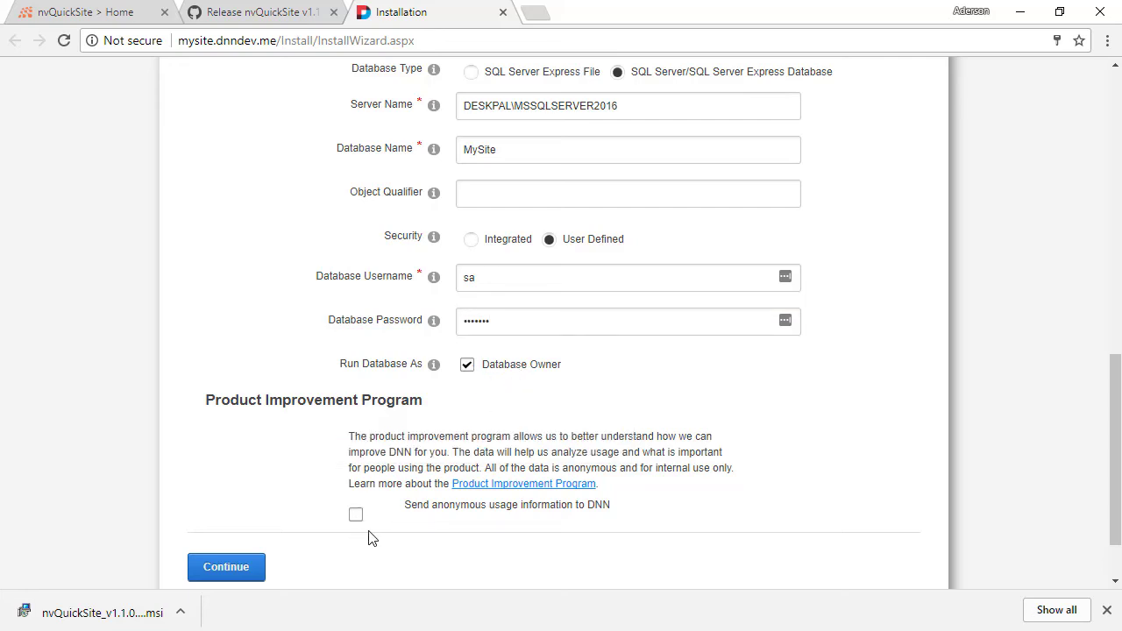
pyautogui.click(225, 568)
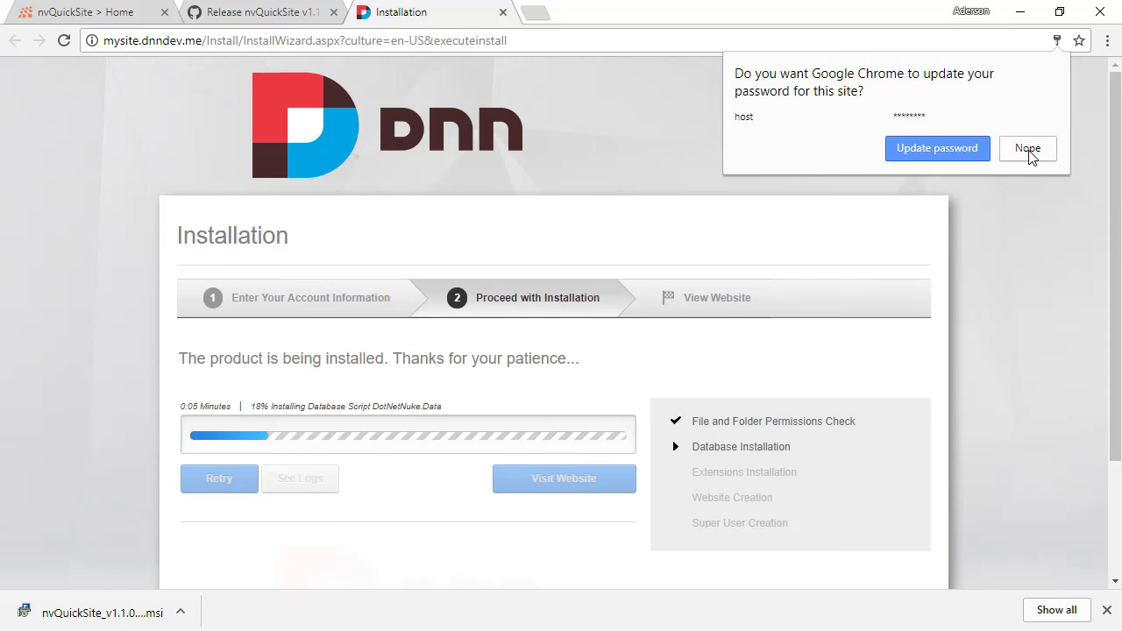
pyautogui.click(1027, 149)
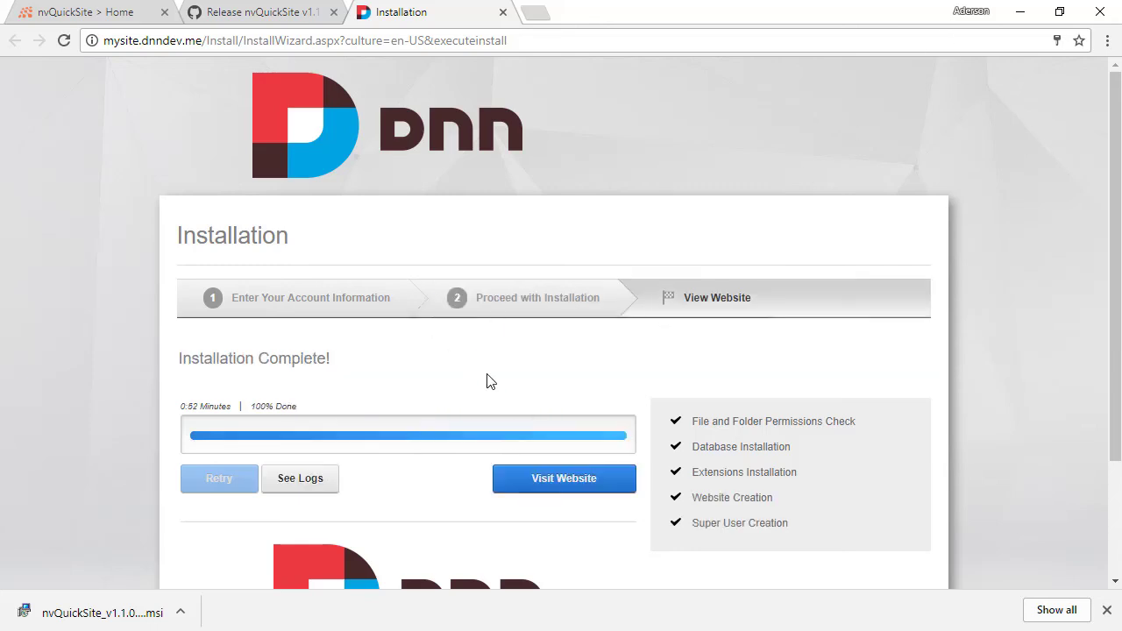
# - Visit the newly installed website and dismiss the browser's download bar
pyautogui.click(552, 482)
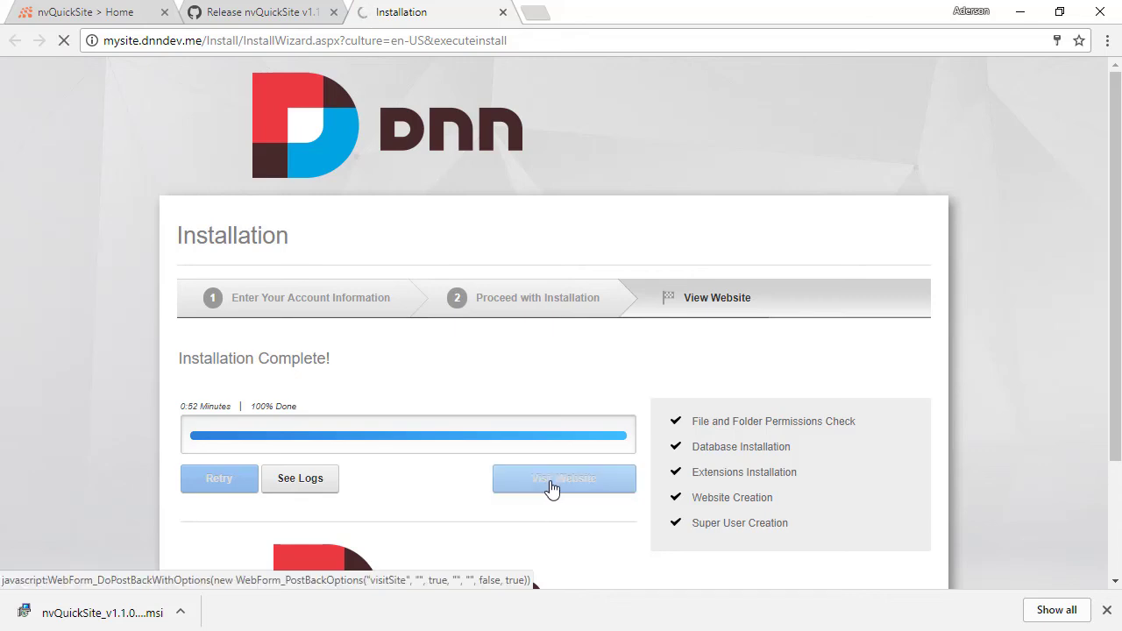
pyautogui.click(1106, 609)
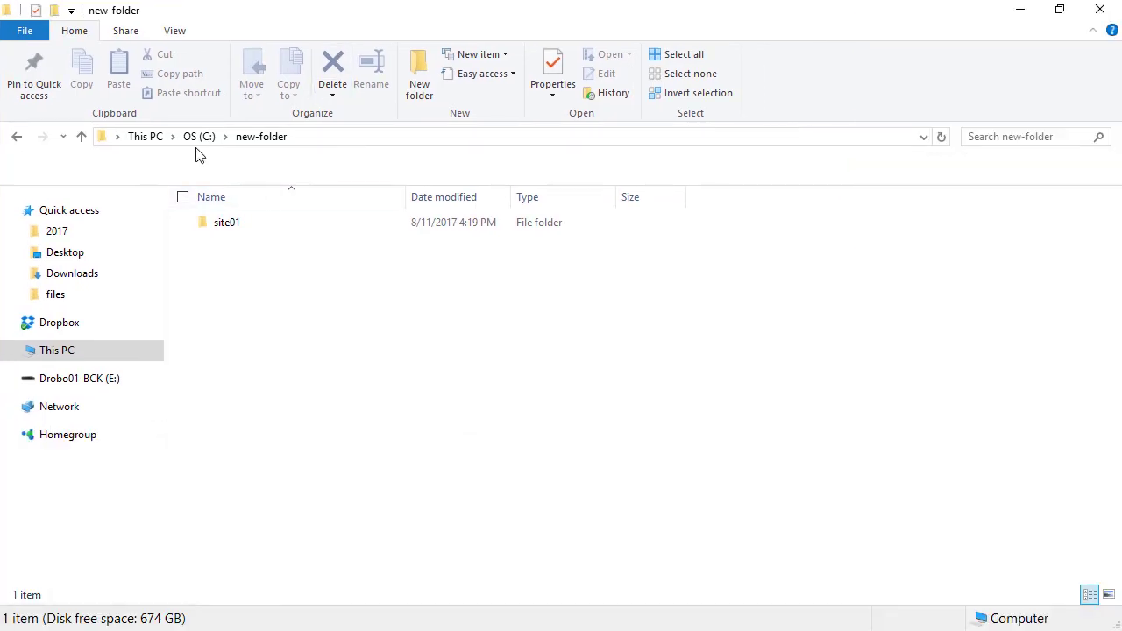
# - In File Explorer, open the Website folder inside C:\new-folder\site01 and look through the site's files
pyautogui.doubleClick(235, 224)
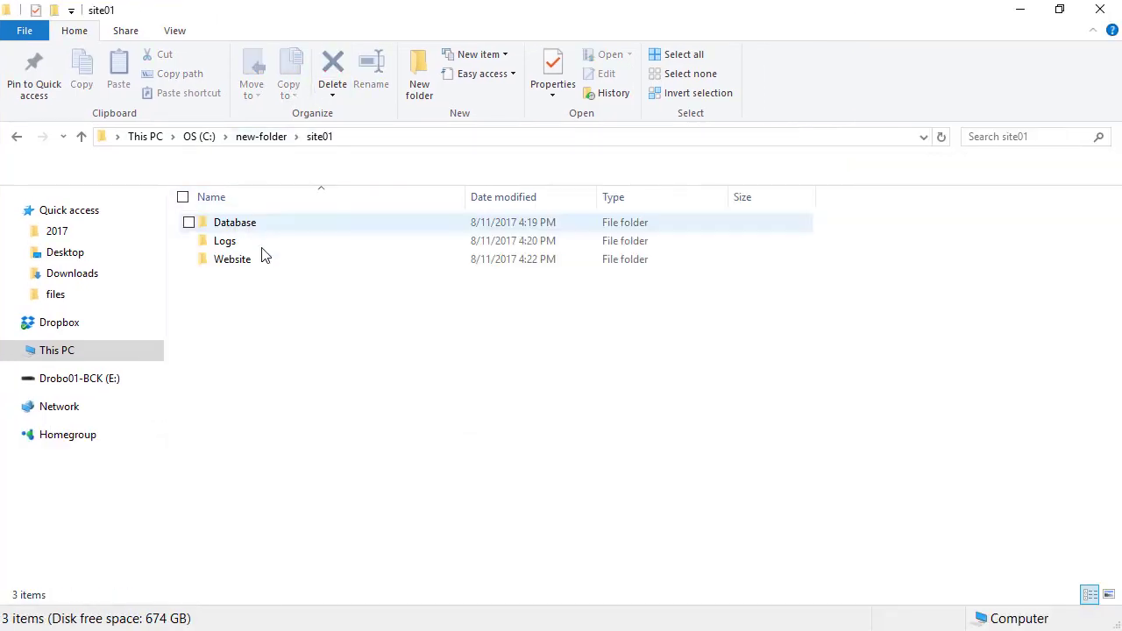
pyautogui.doubleClick(246, 260)
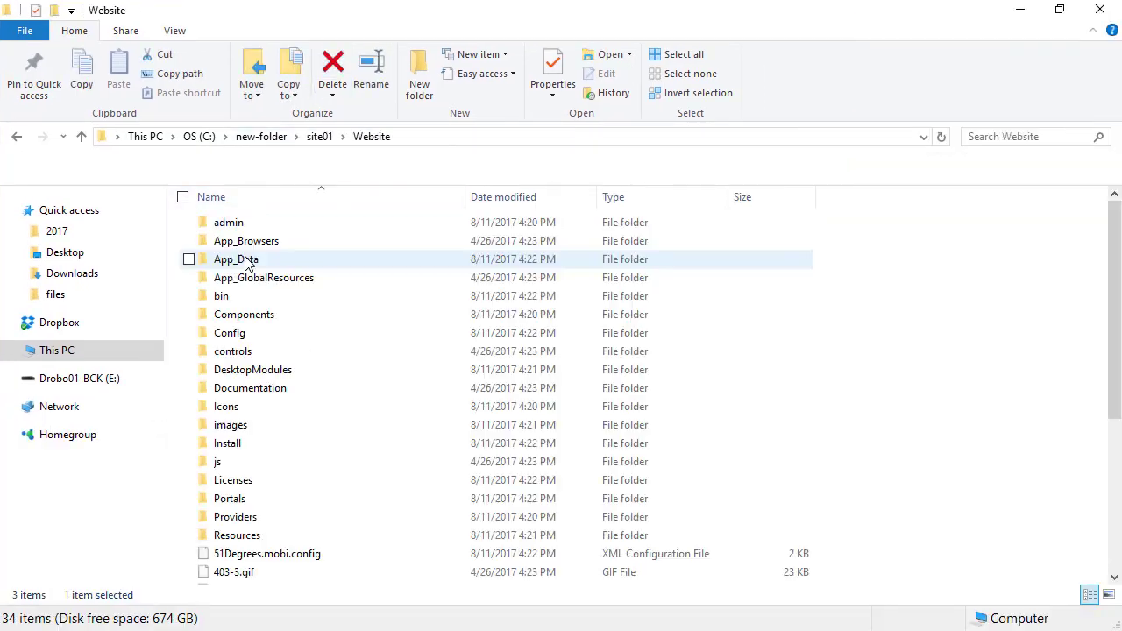
pyautogui.click(342, 444)
pyautogui.scroll(-3, 348, 356)
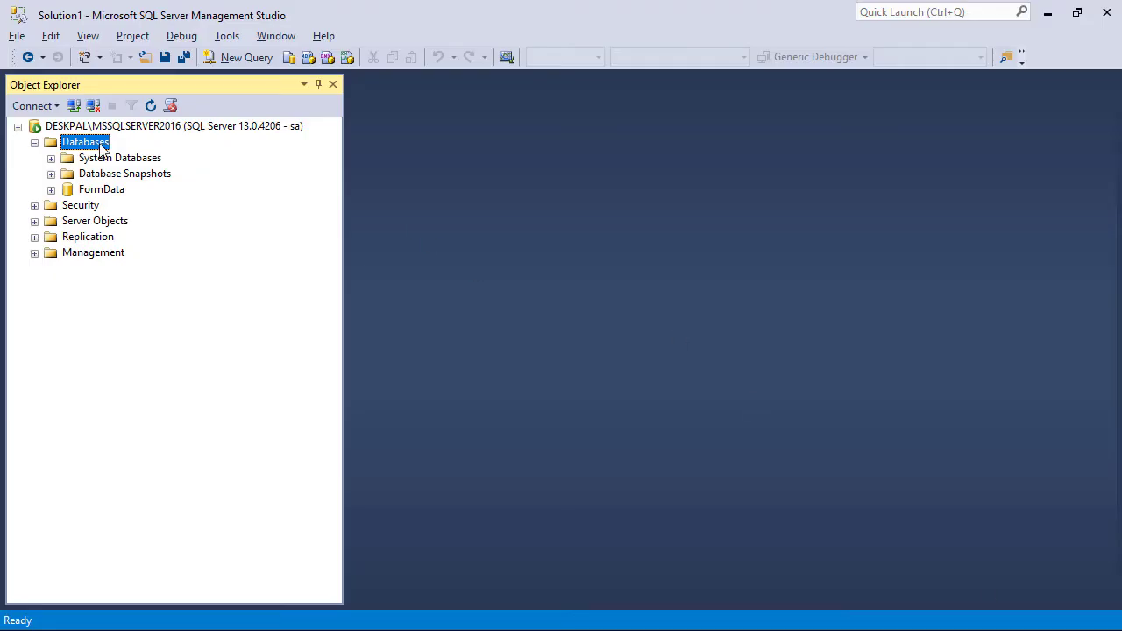
# - In SQL Server Management Studio, refresh the Databases list and select the MySite database
pyautogui.press('F5')
pyautogui.click(92, 206)
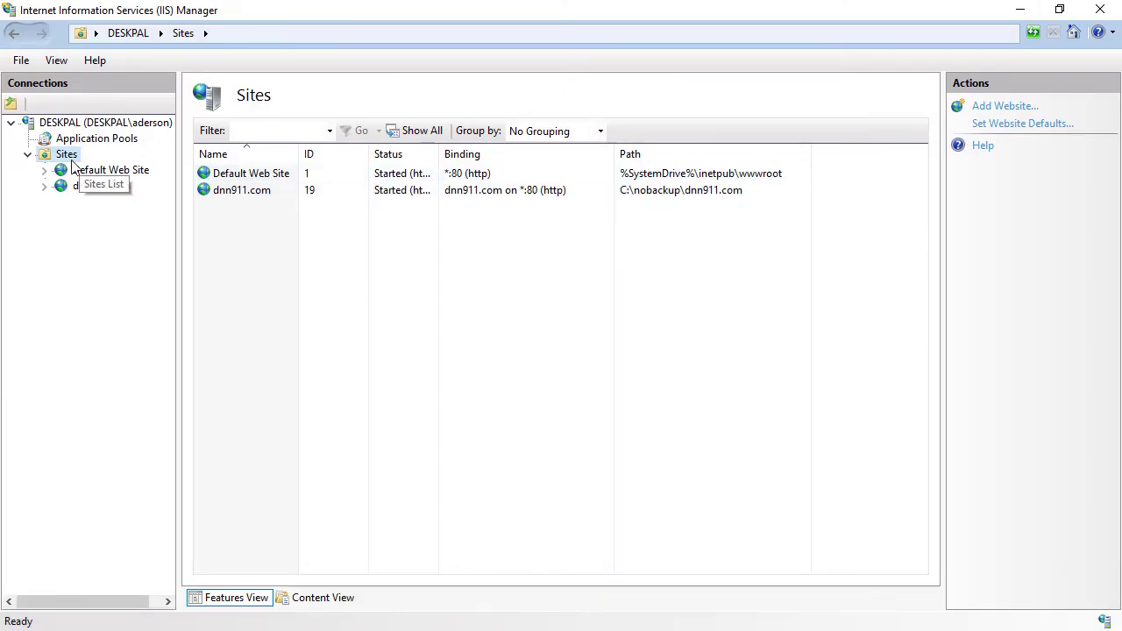
# - In IIS Manager, refresh the Sites list, select MySite.dnndev.me, and view the application pools
pyautogui.press('F5')
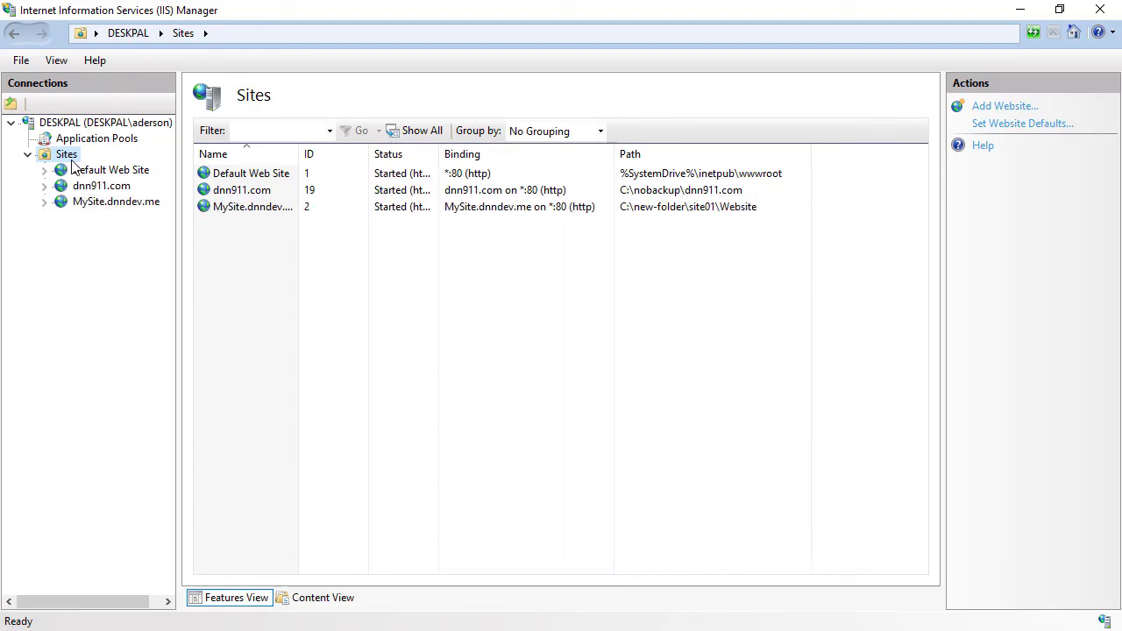
pyautogui.click(123, 203)
pyautogui.click(96, 138)
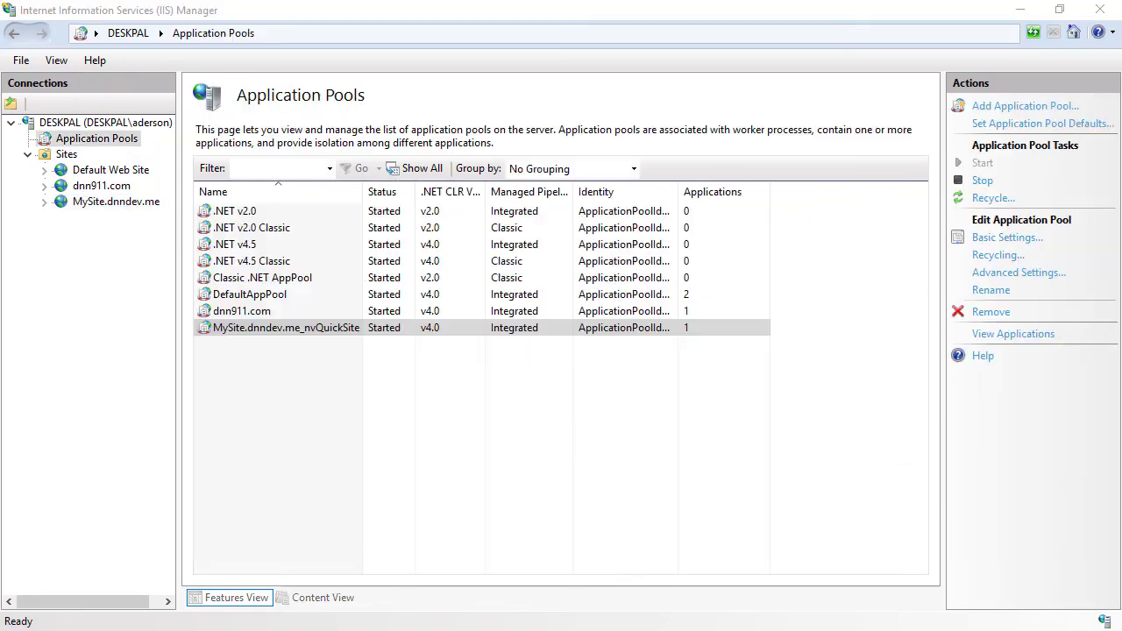
# - Minimize IIS Manager and SQL Server Management Studio, and return to the nvQuickSite home page in the browser
pyautogui.click(1020, 10)
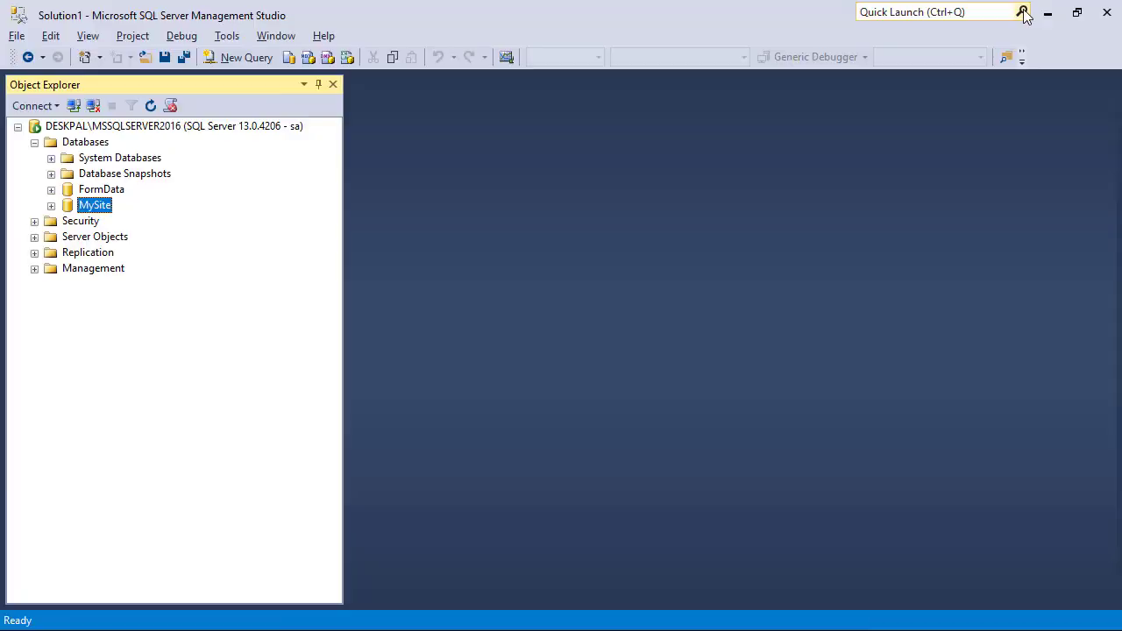
pyautogui.click(1048, 12)
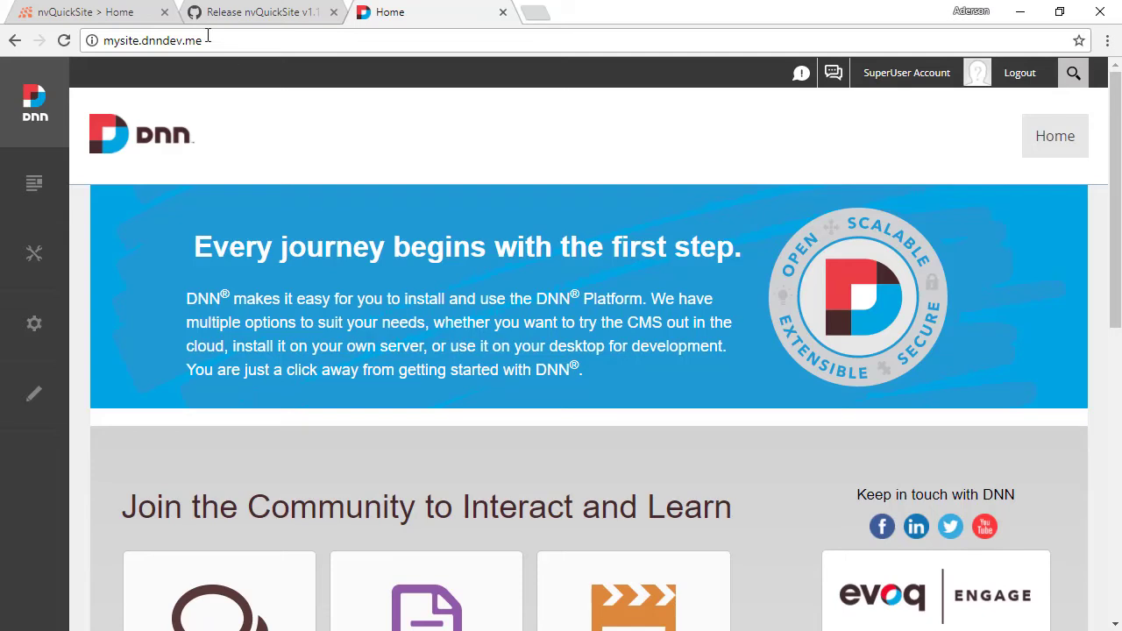
pyautogui.click(92, 13)
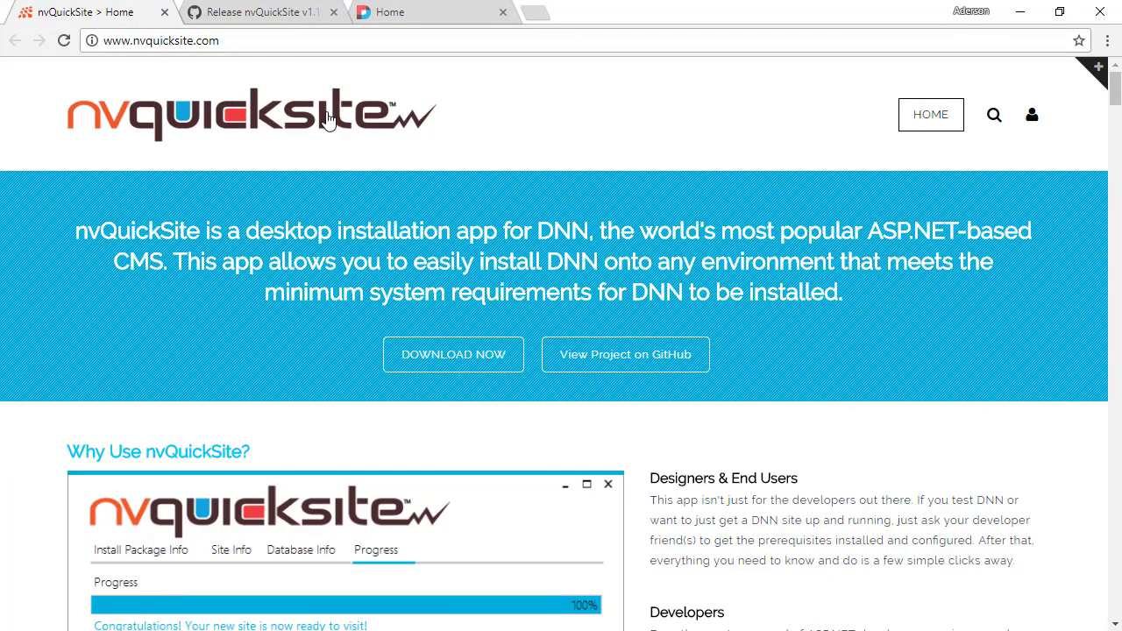